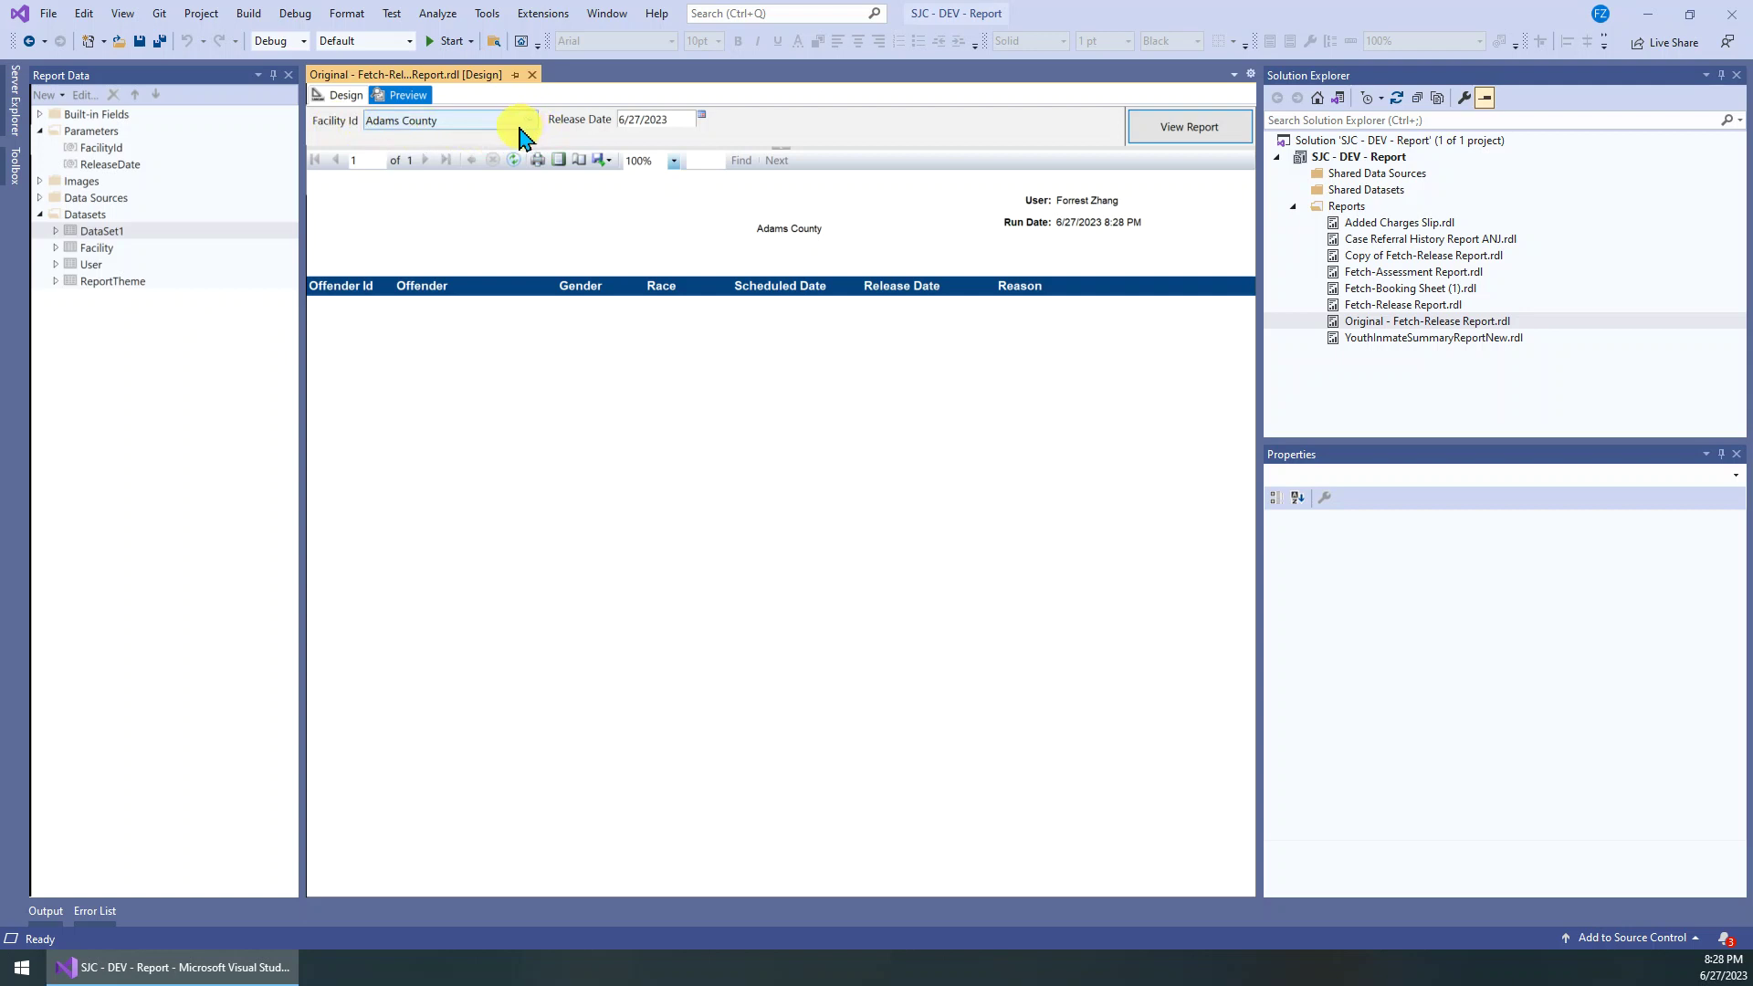
- Pick Camp from the Facility Id dropdown in the report preview
click(520, 137)
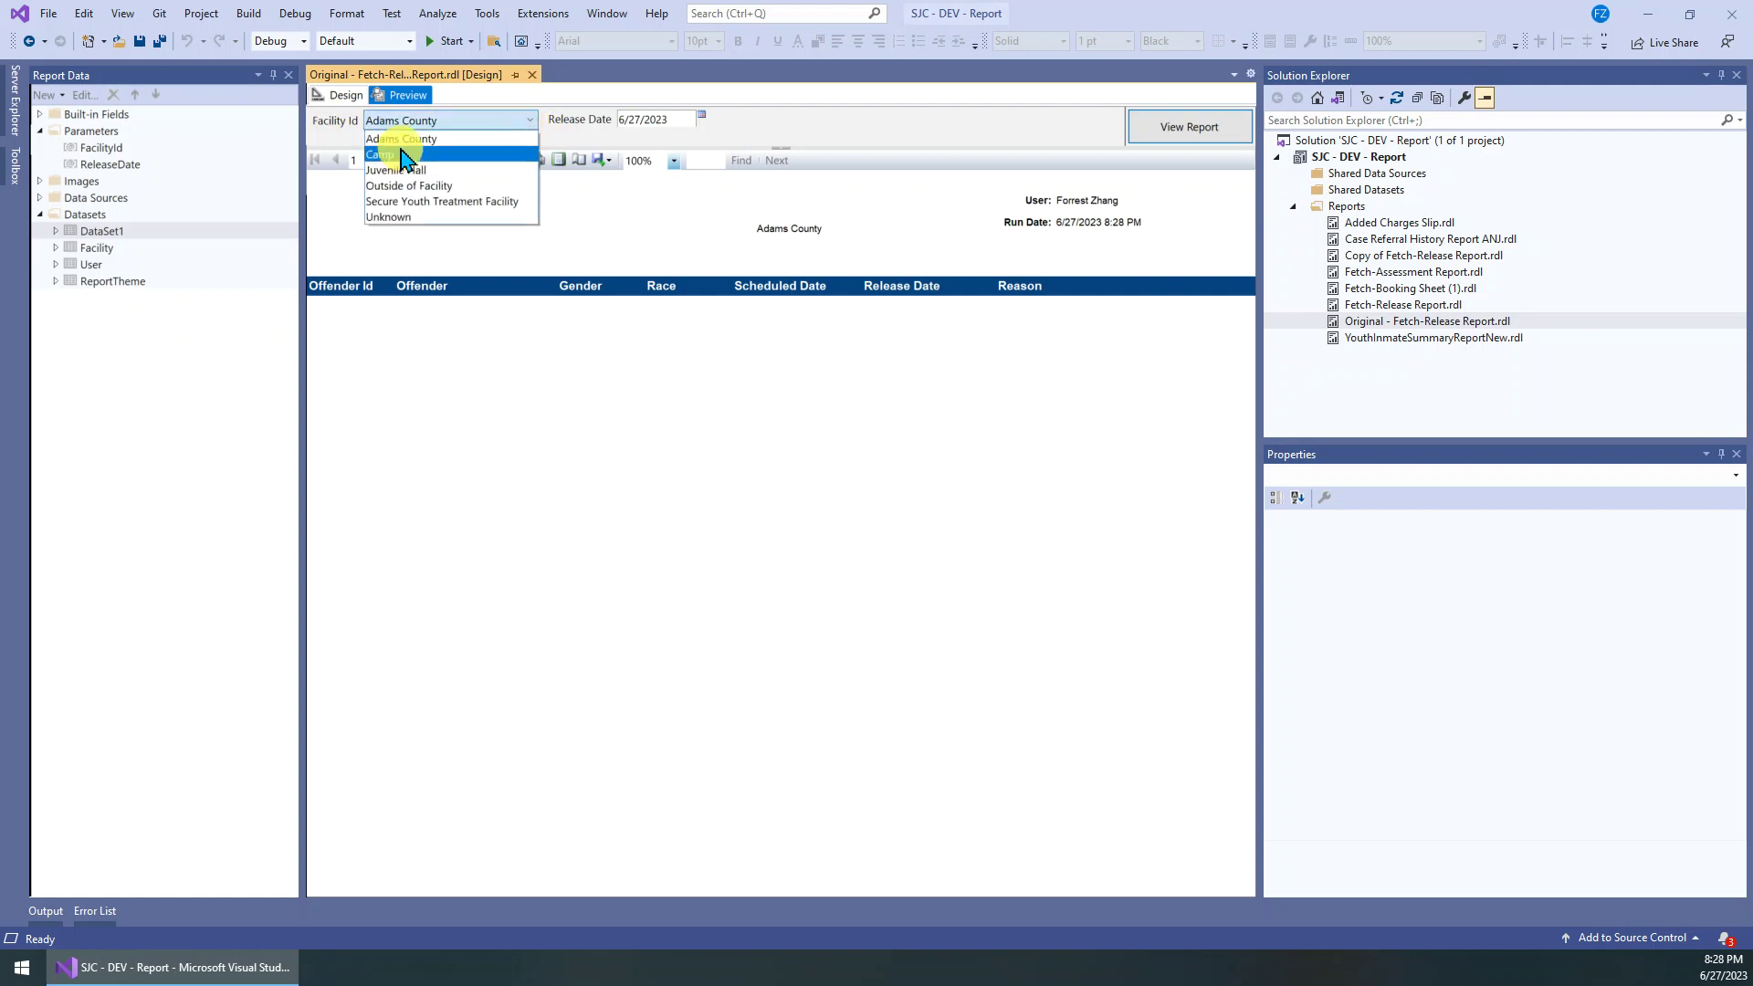
click(402, 165)
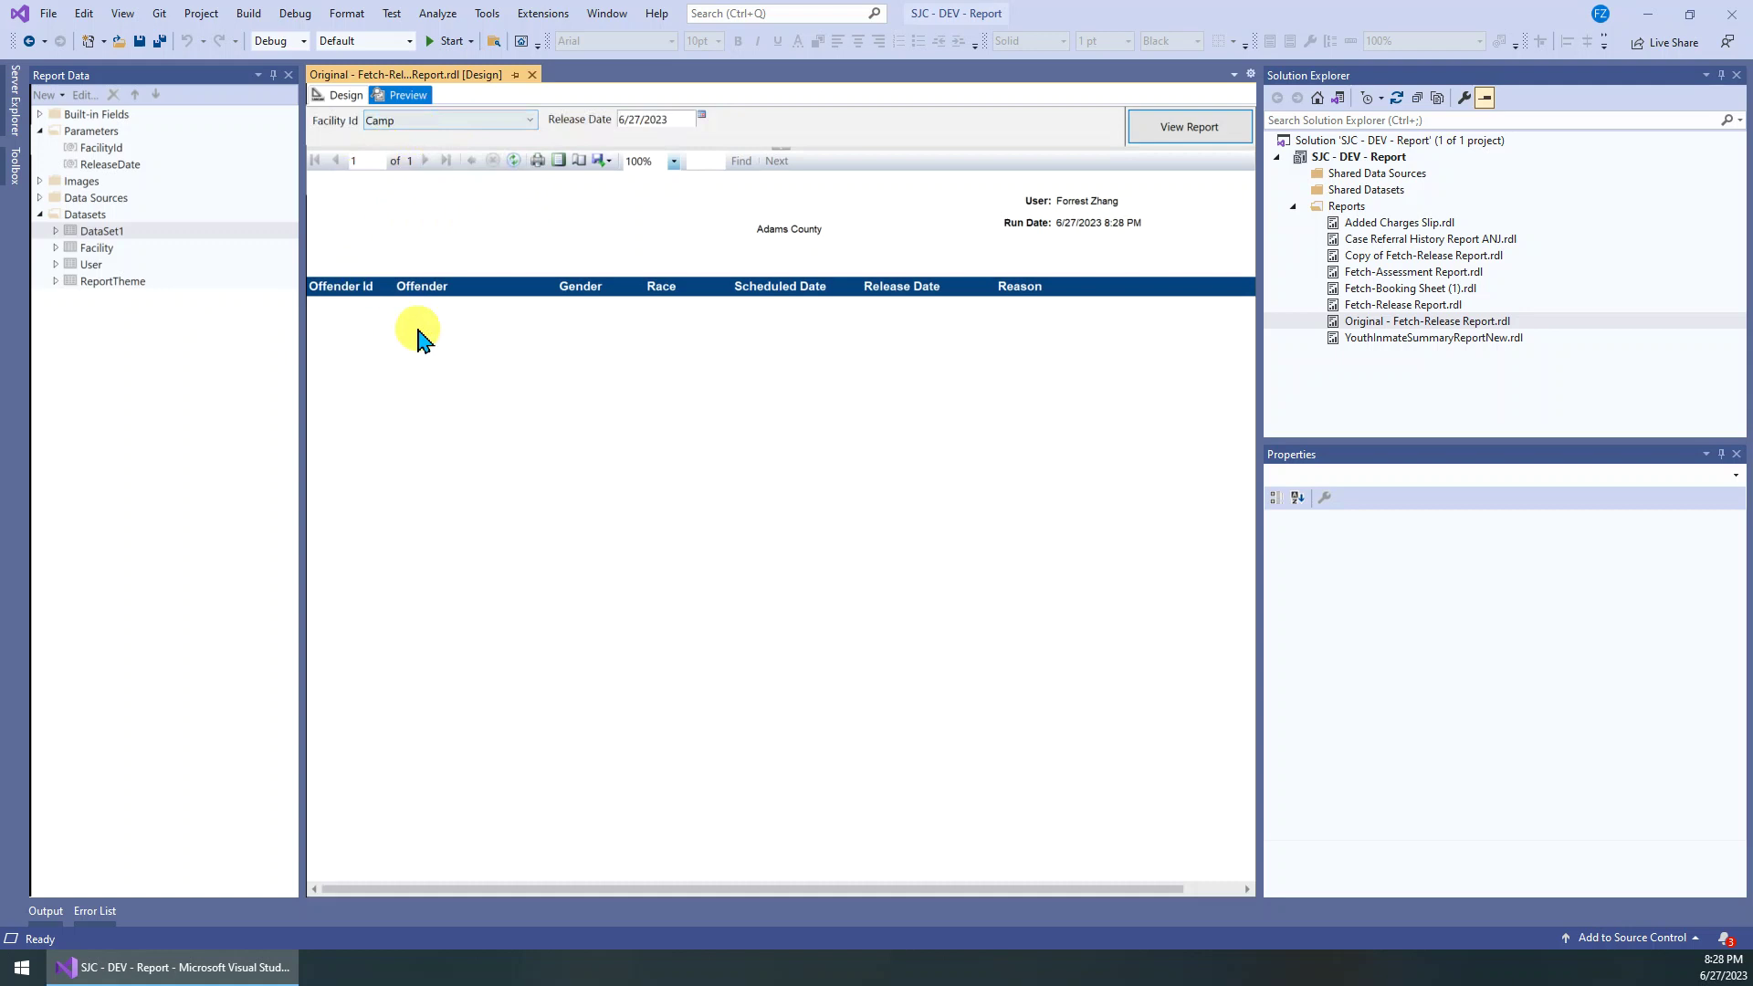
click(408, 153)
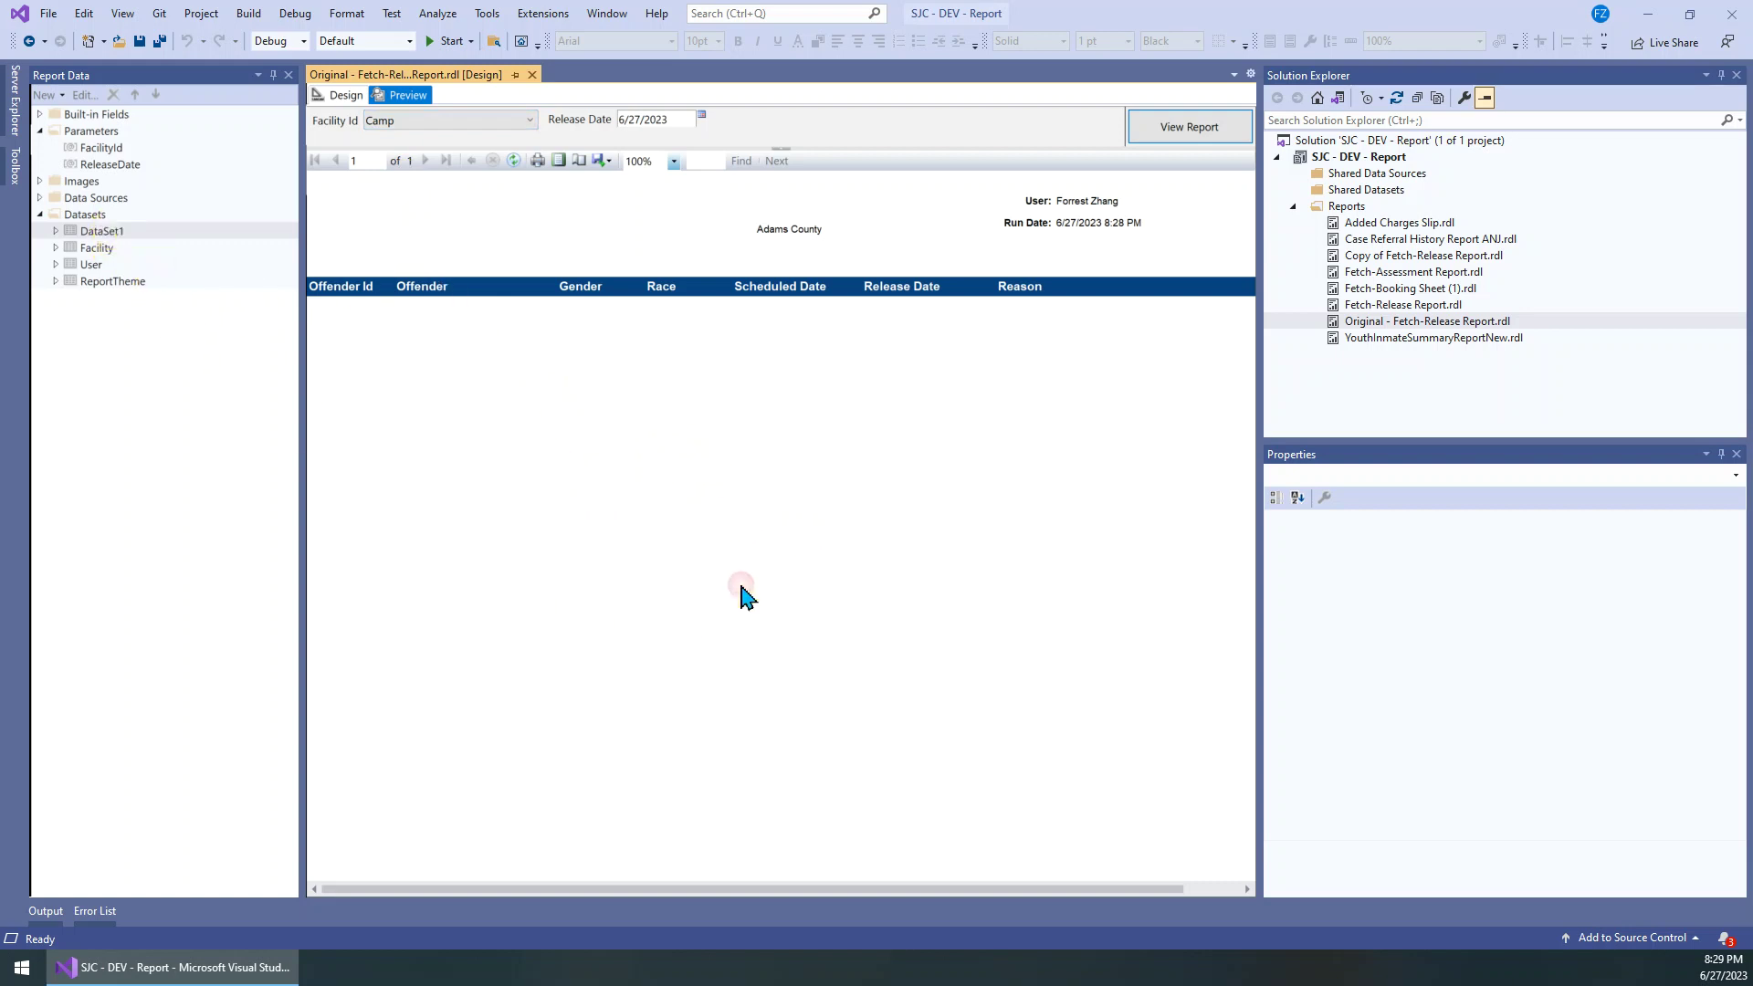
- Return to Design view and open DataSet1's query properties
click(345, 95)
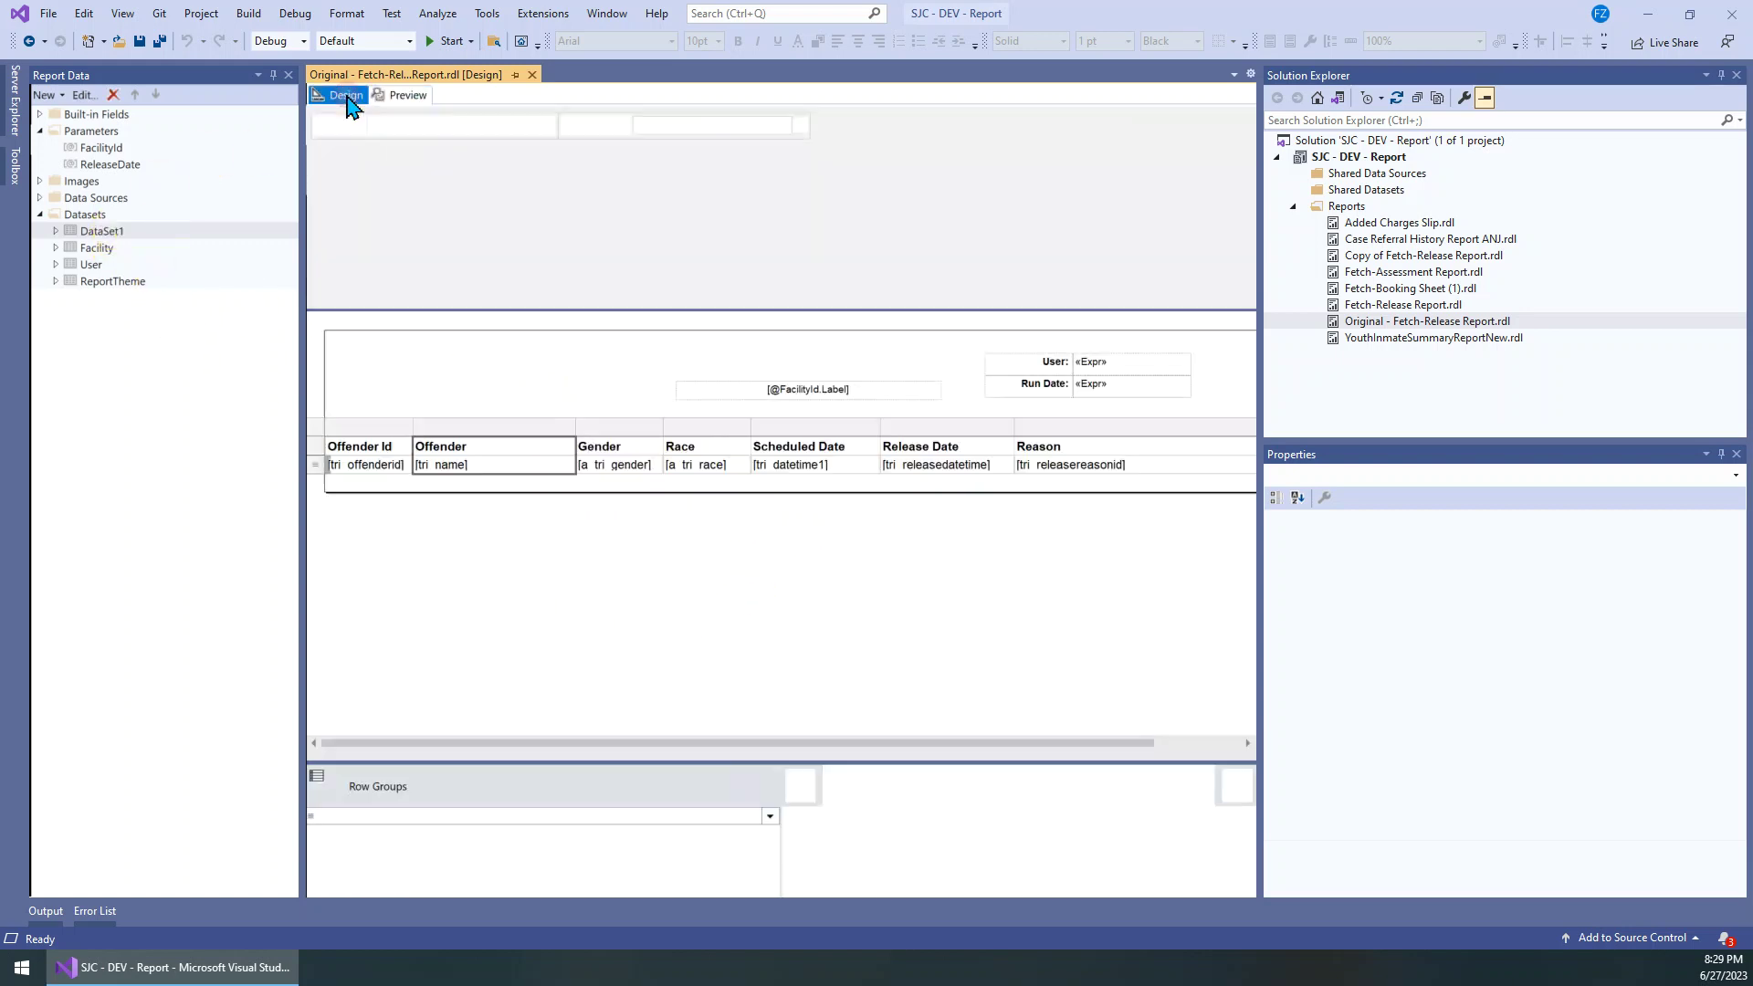
click(121, 235)
double_click(120, 234)
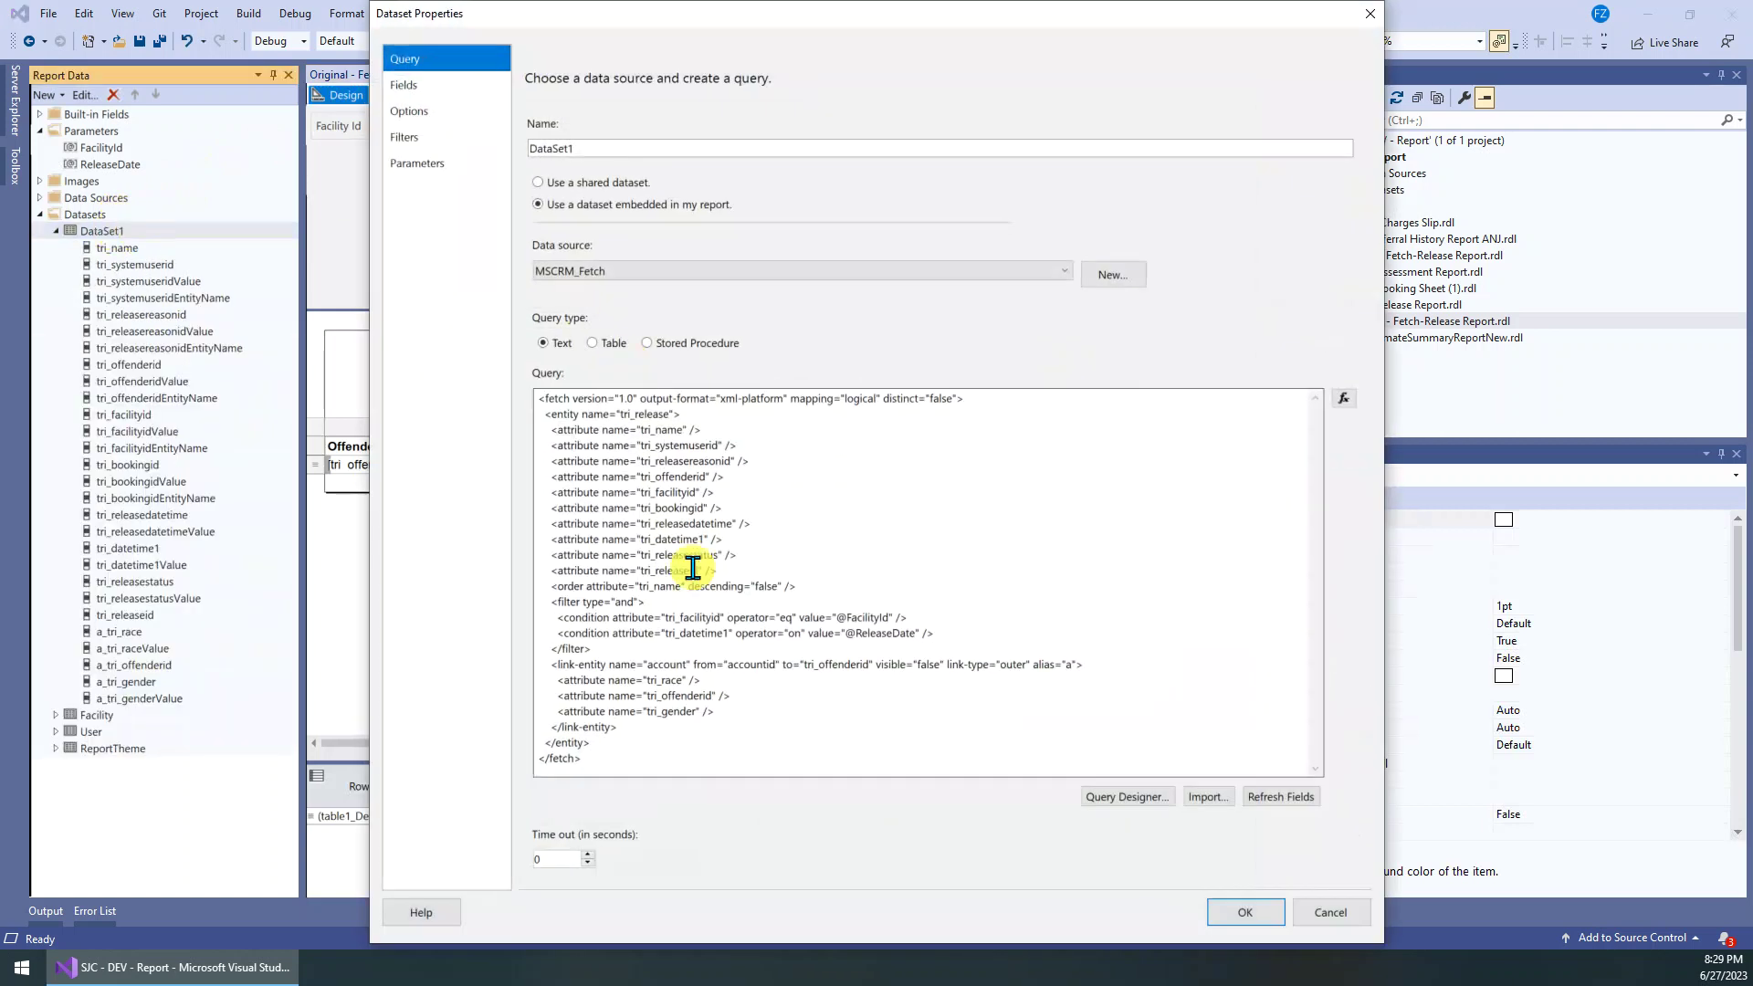
drag(551, 602, 604, 632)
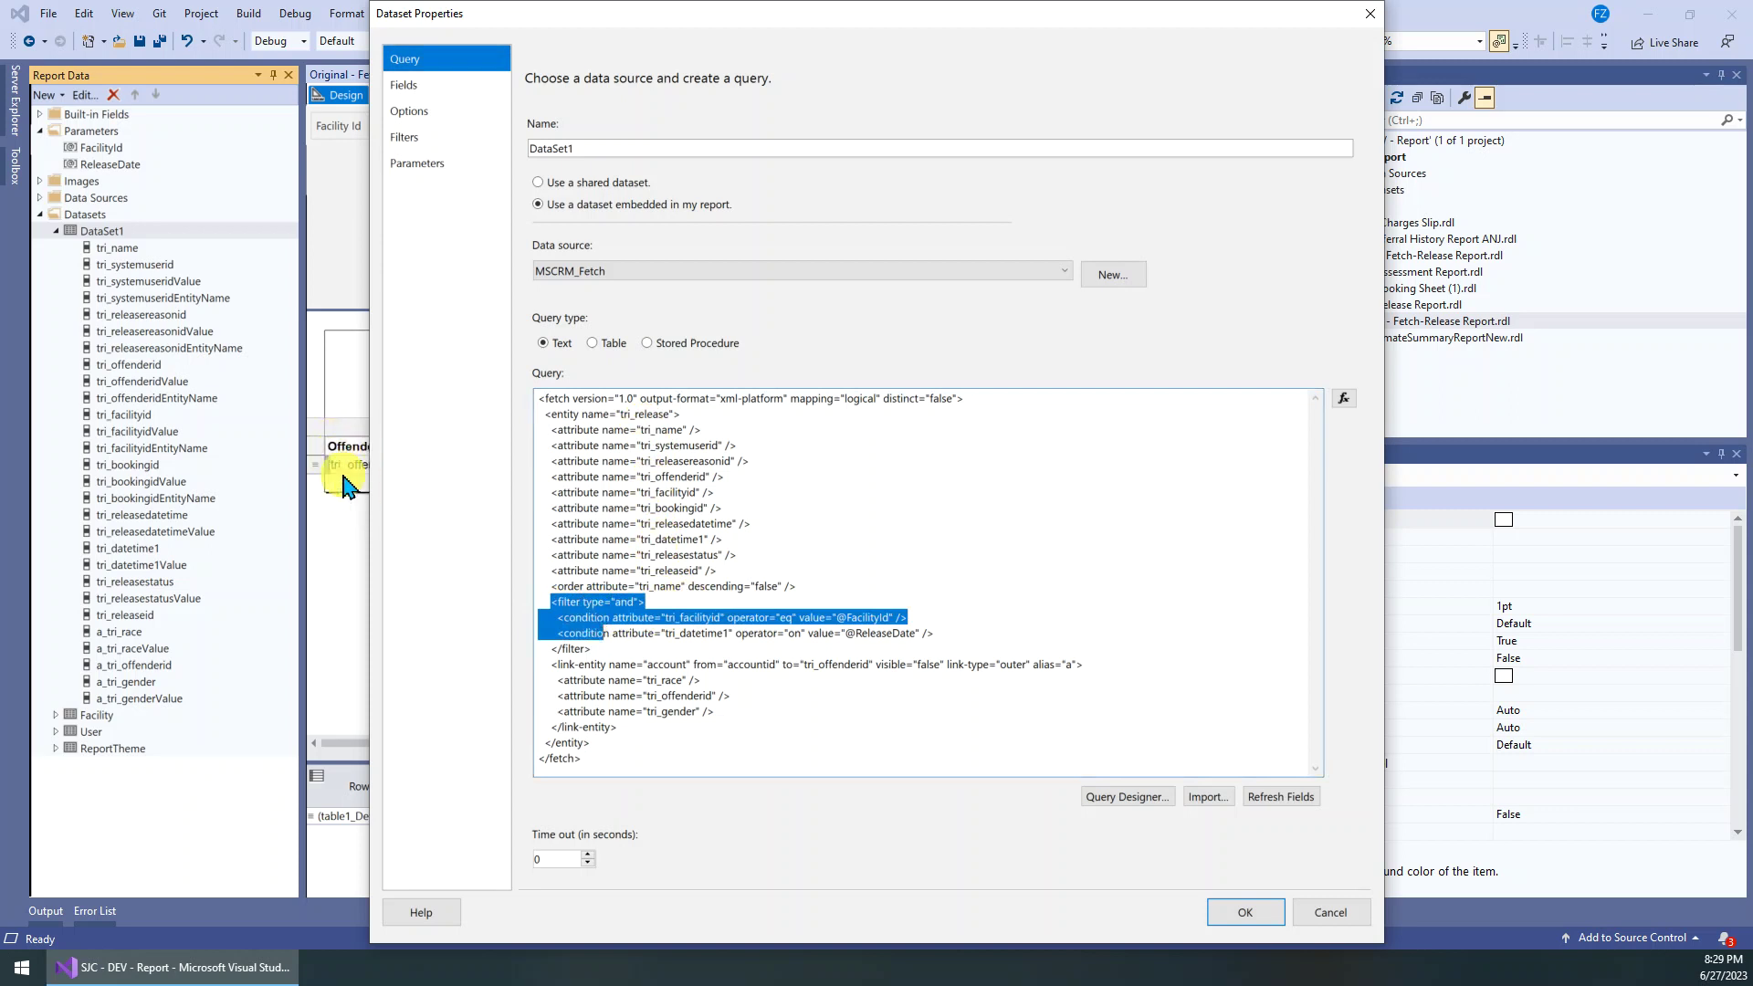
drag(514, 14, 823, 47)
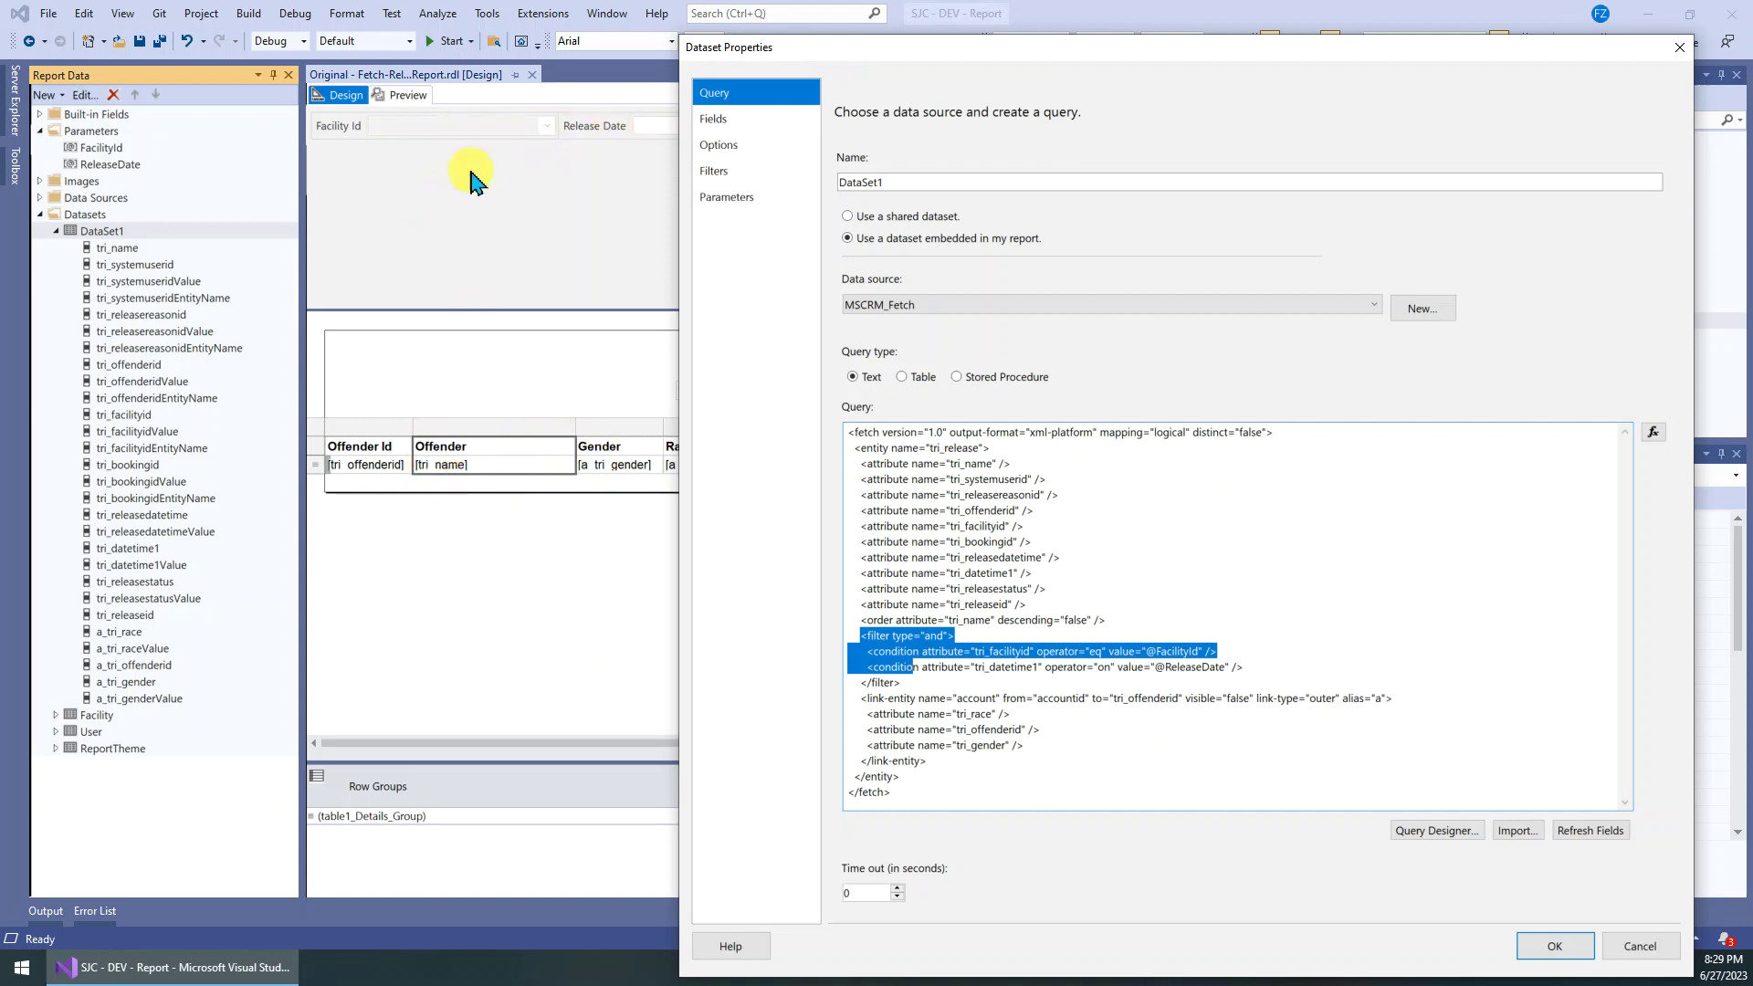
- Delete the tri_facilityid condition line from the FetchXML query and confirm
click(909, 682)
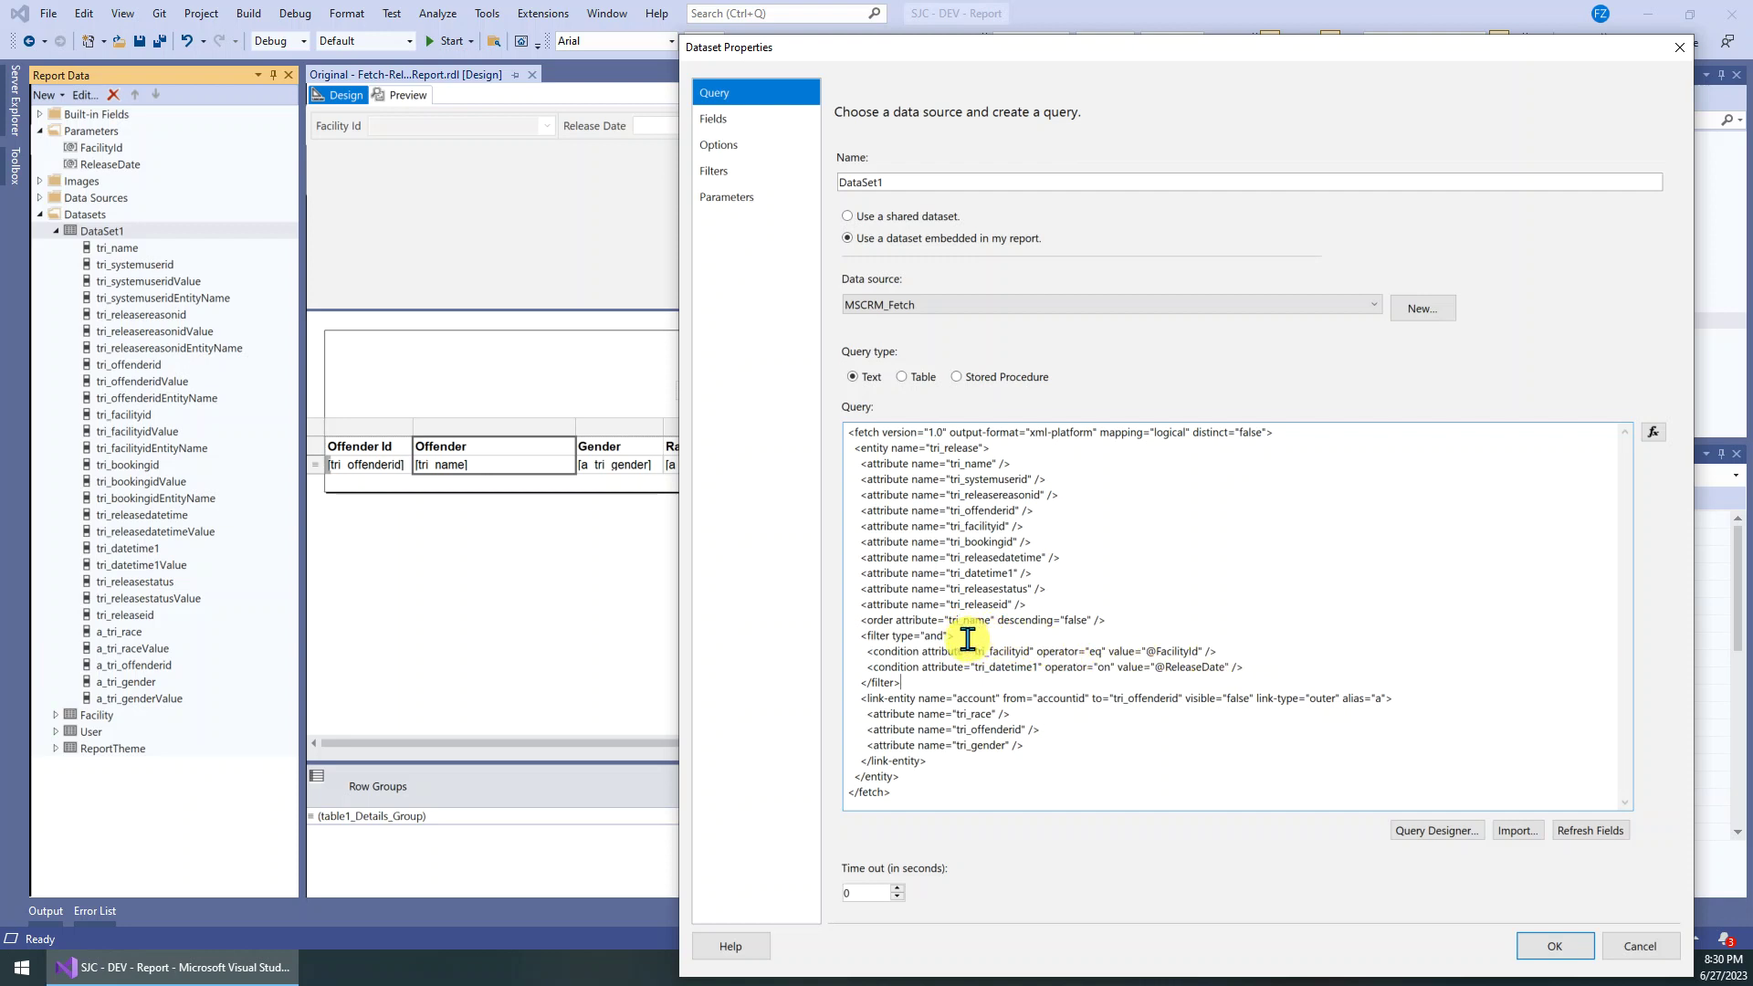
drag(972, 639, 1210, 644)
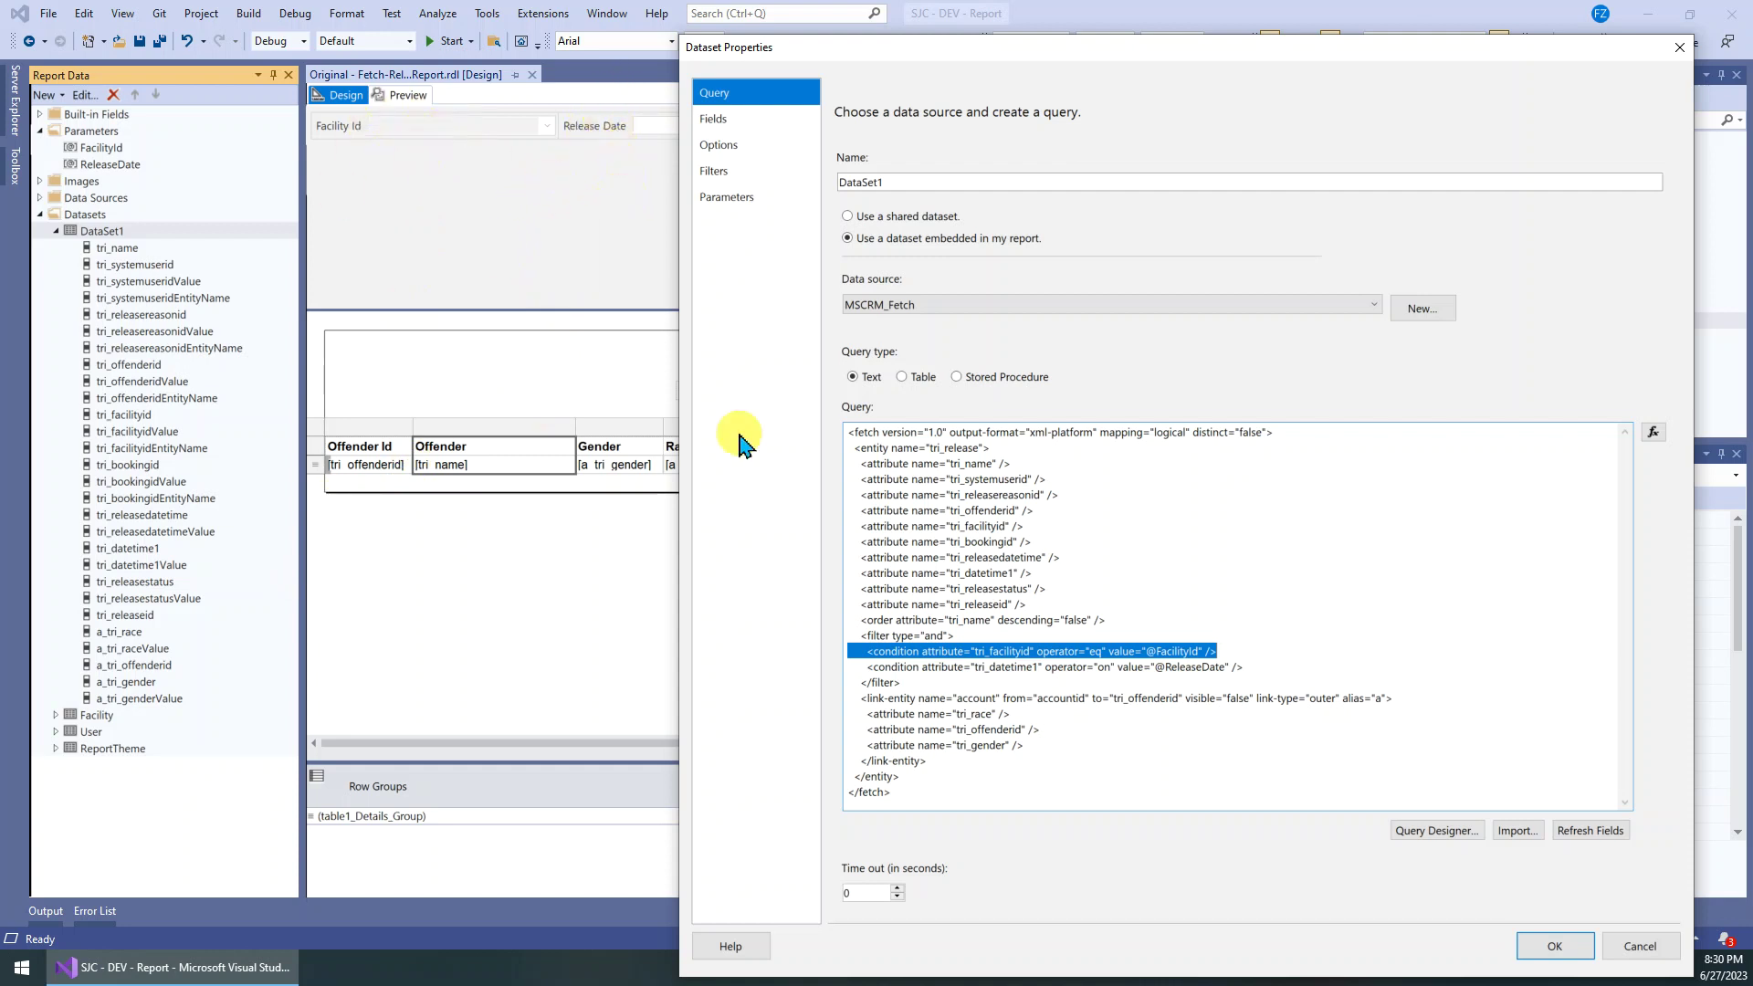
key(Delete)
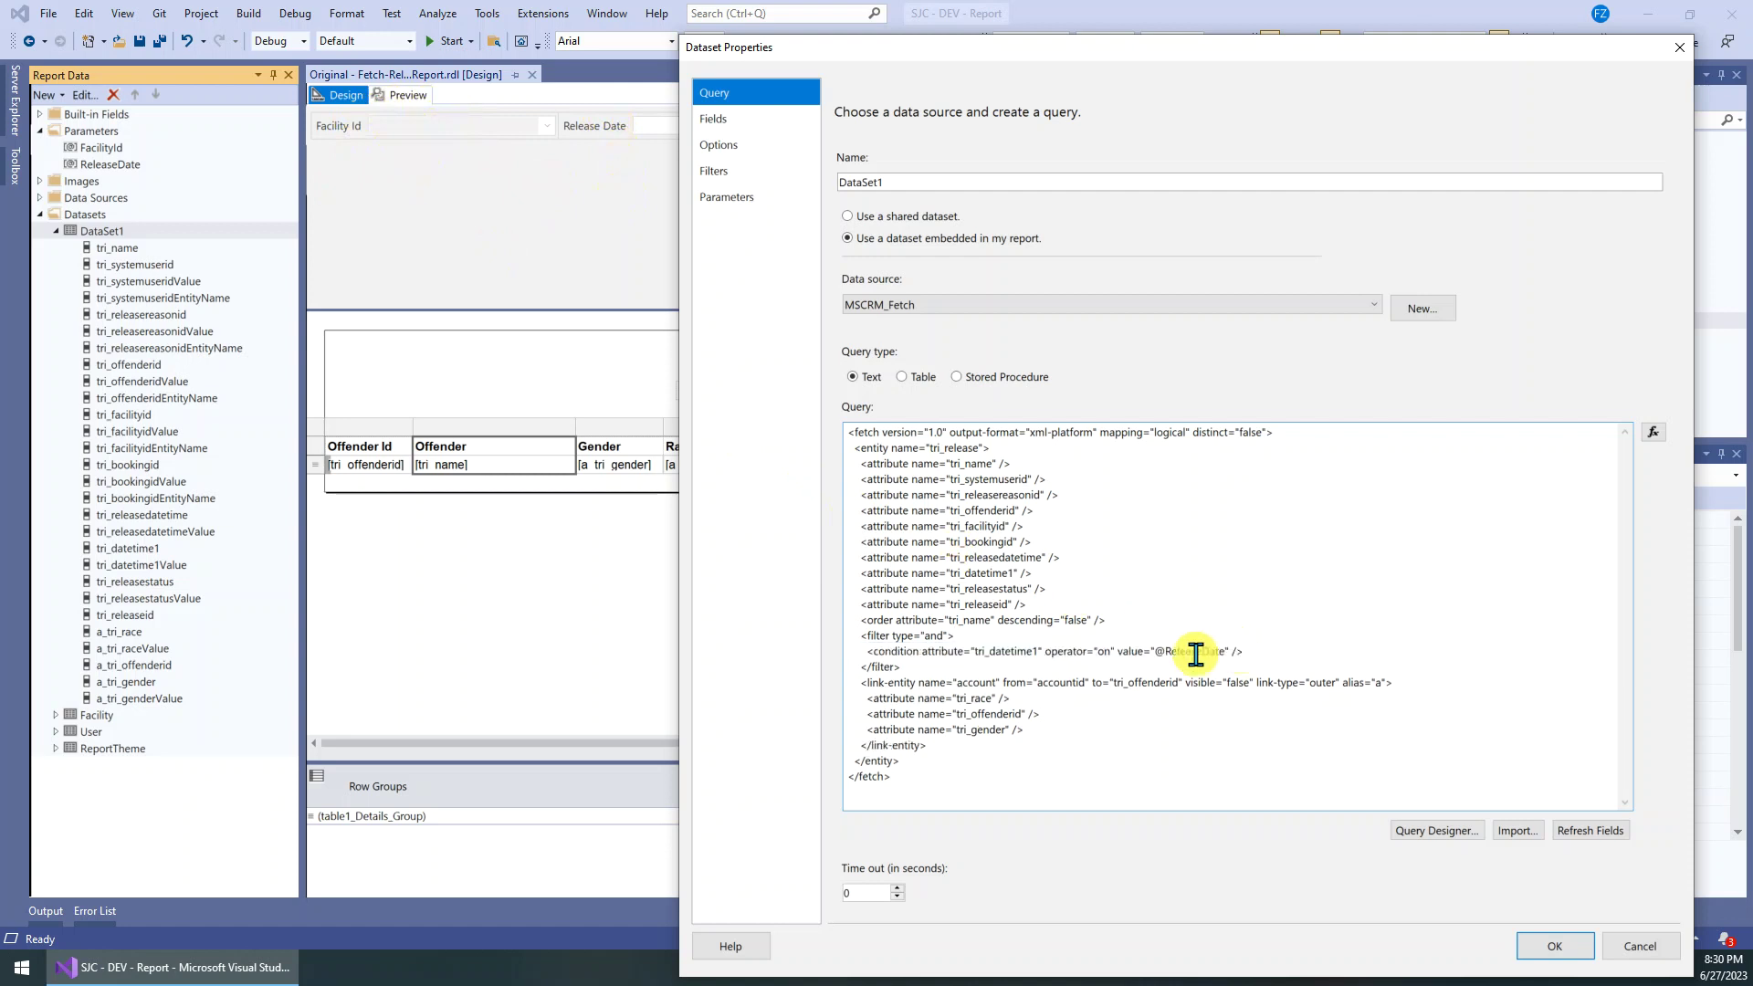
click(1555, 946)
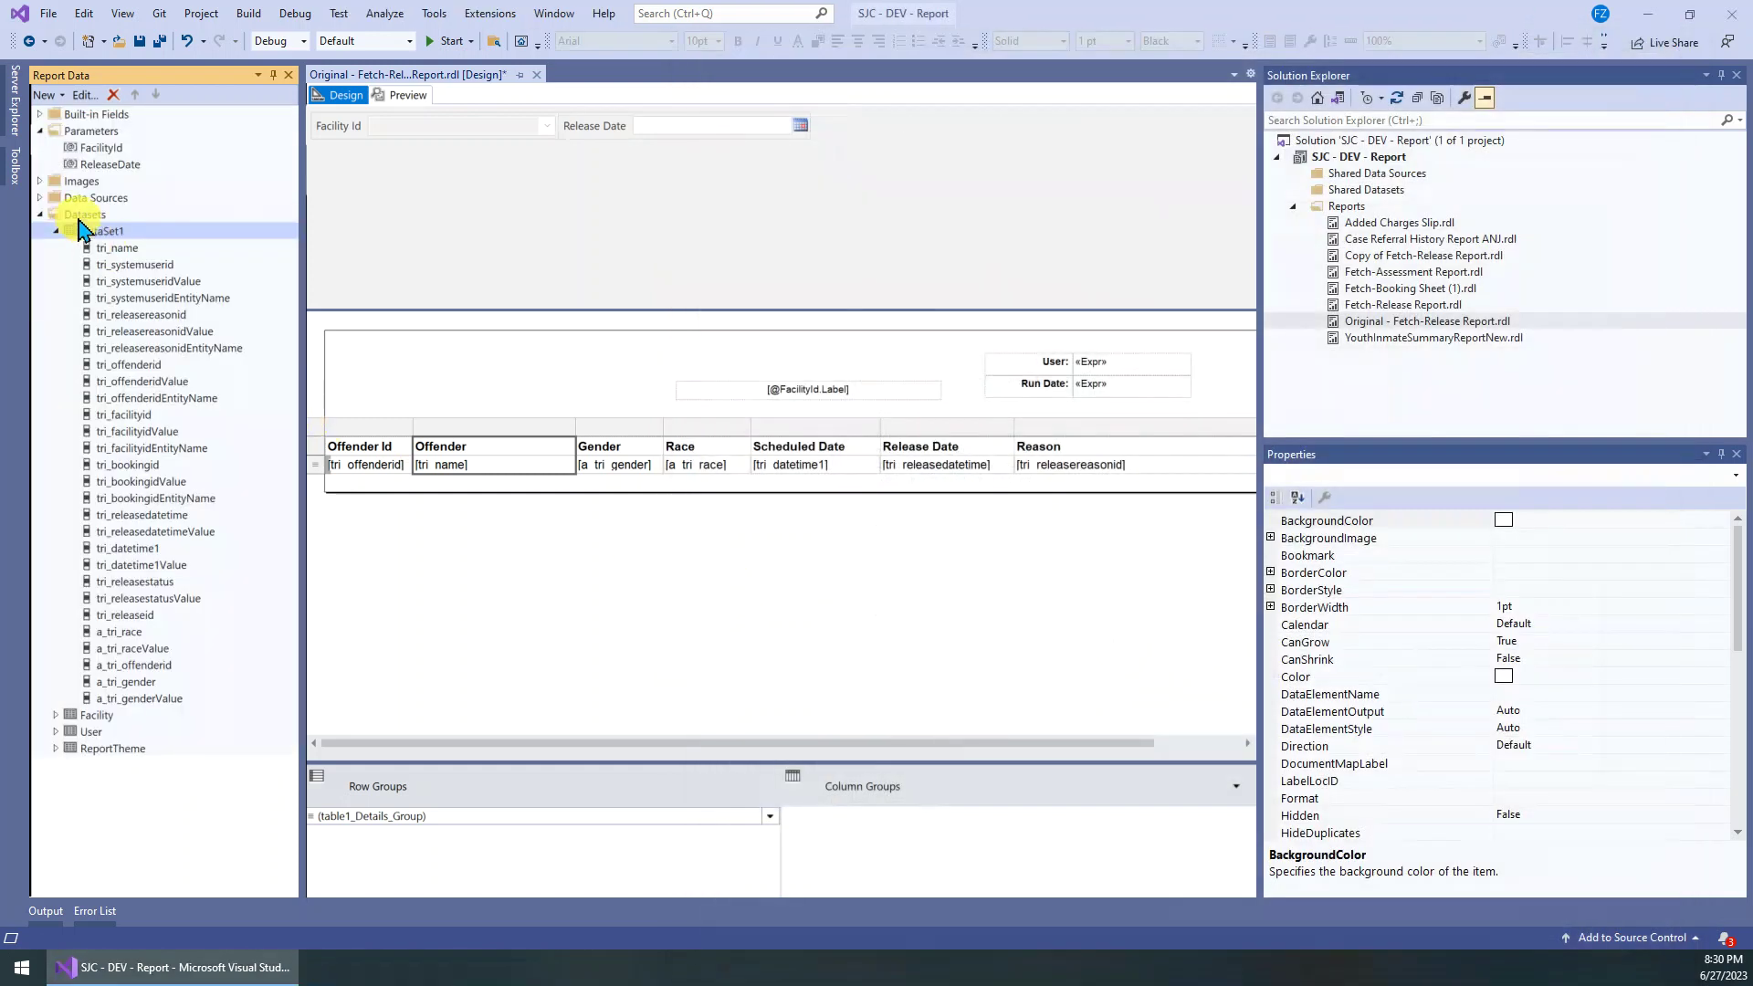
click(102, 148)
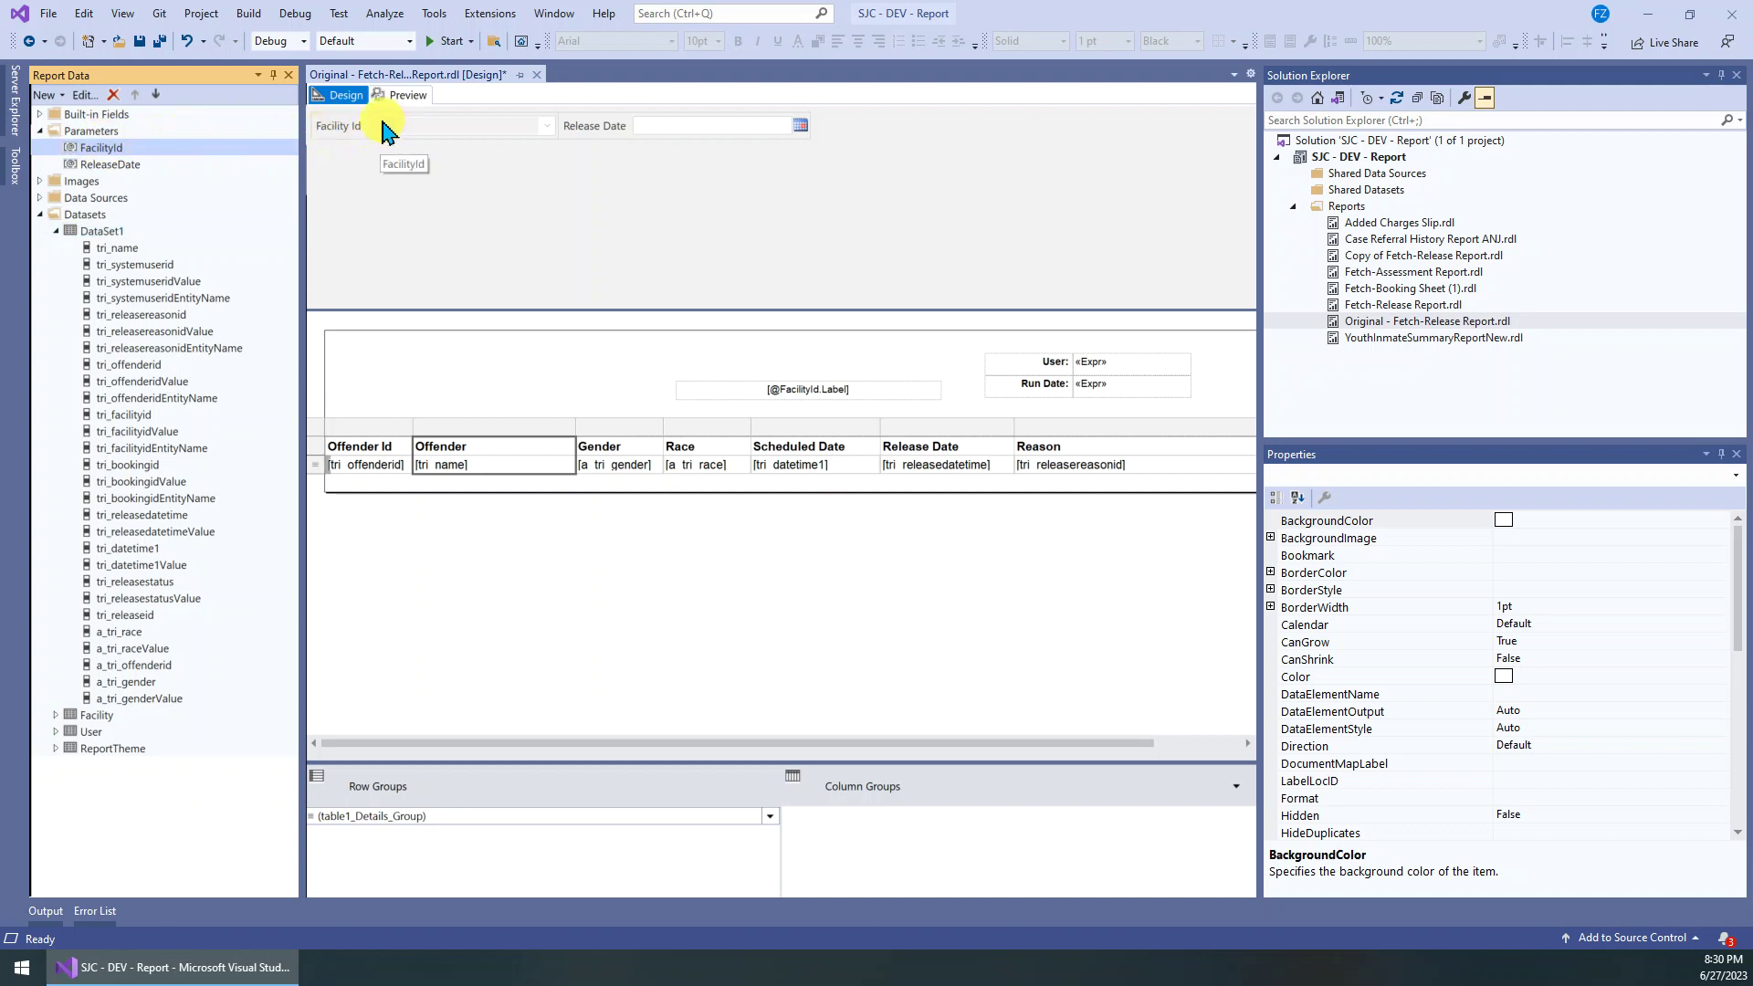
right_click(204, 147)
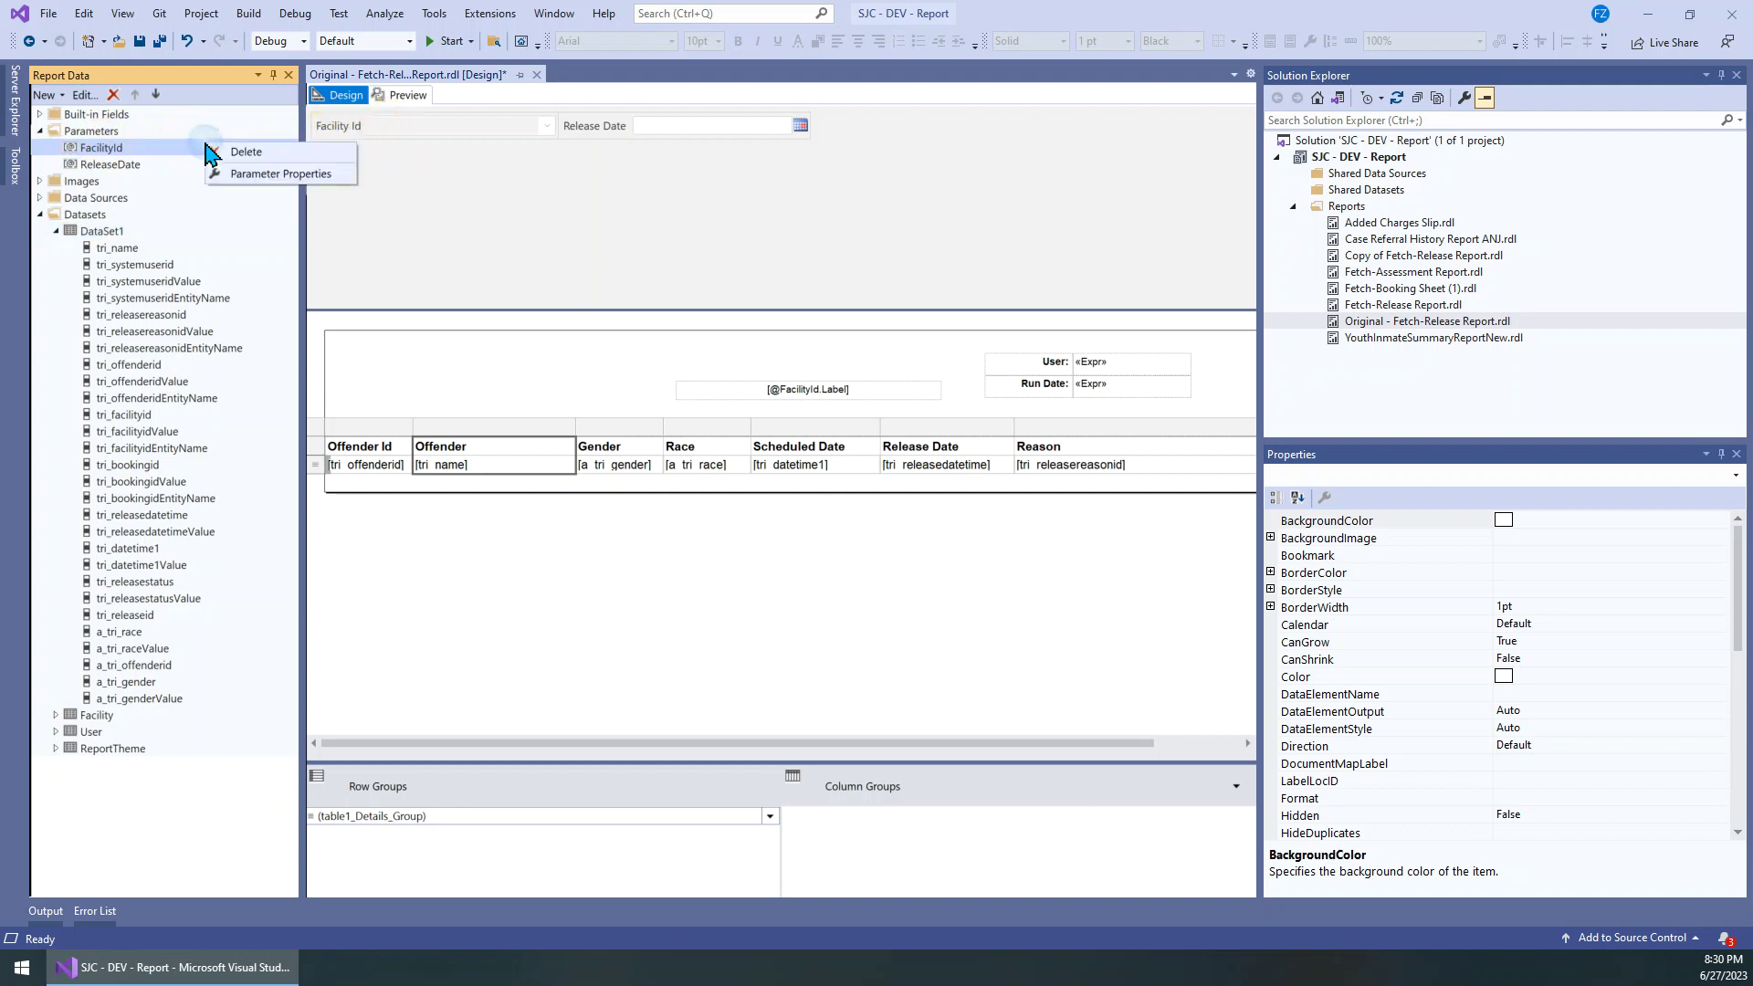
click(278, 174)
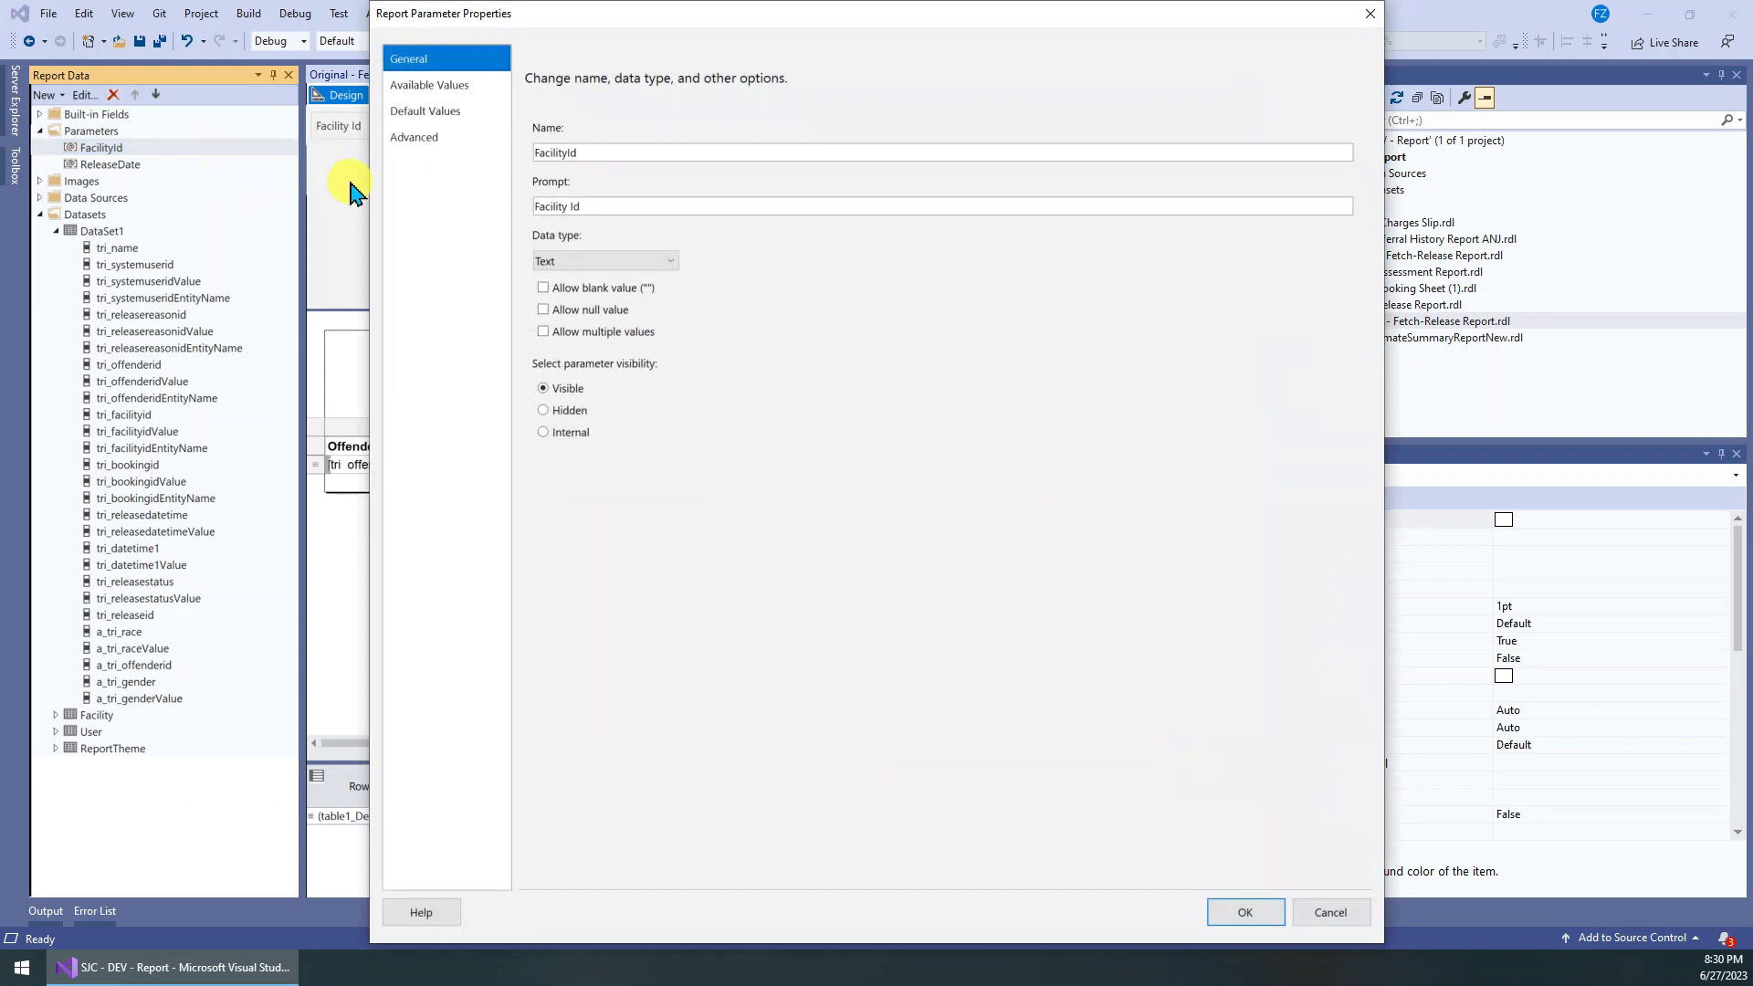
click(420, 91)
click(1221, 912)
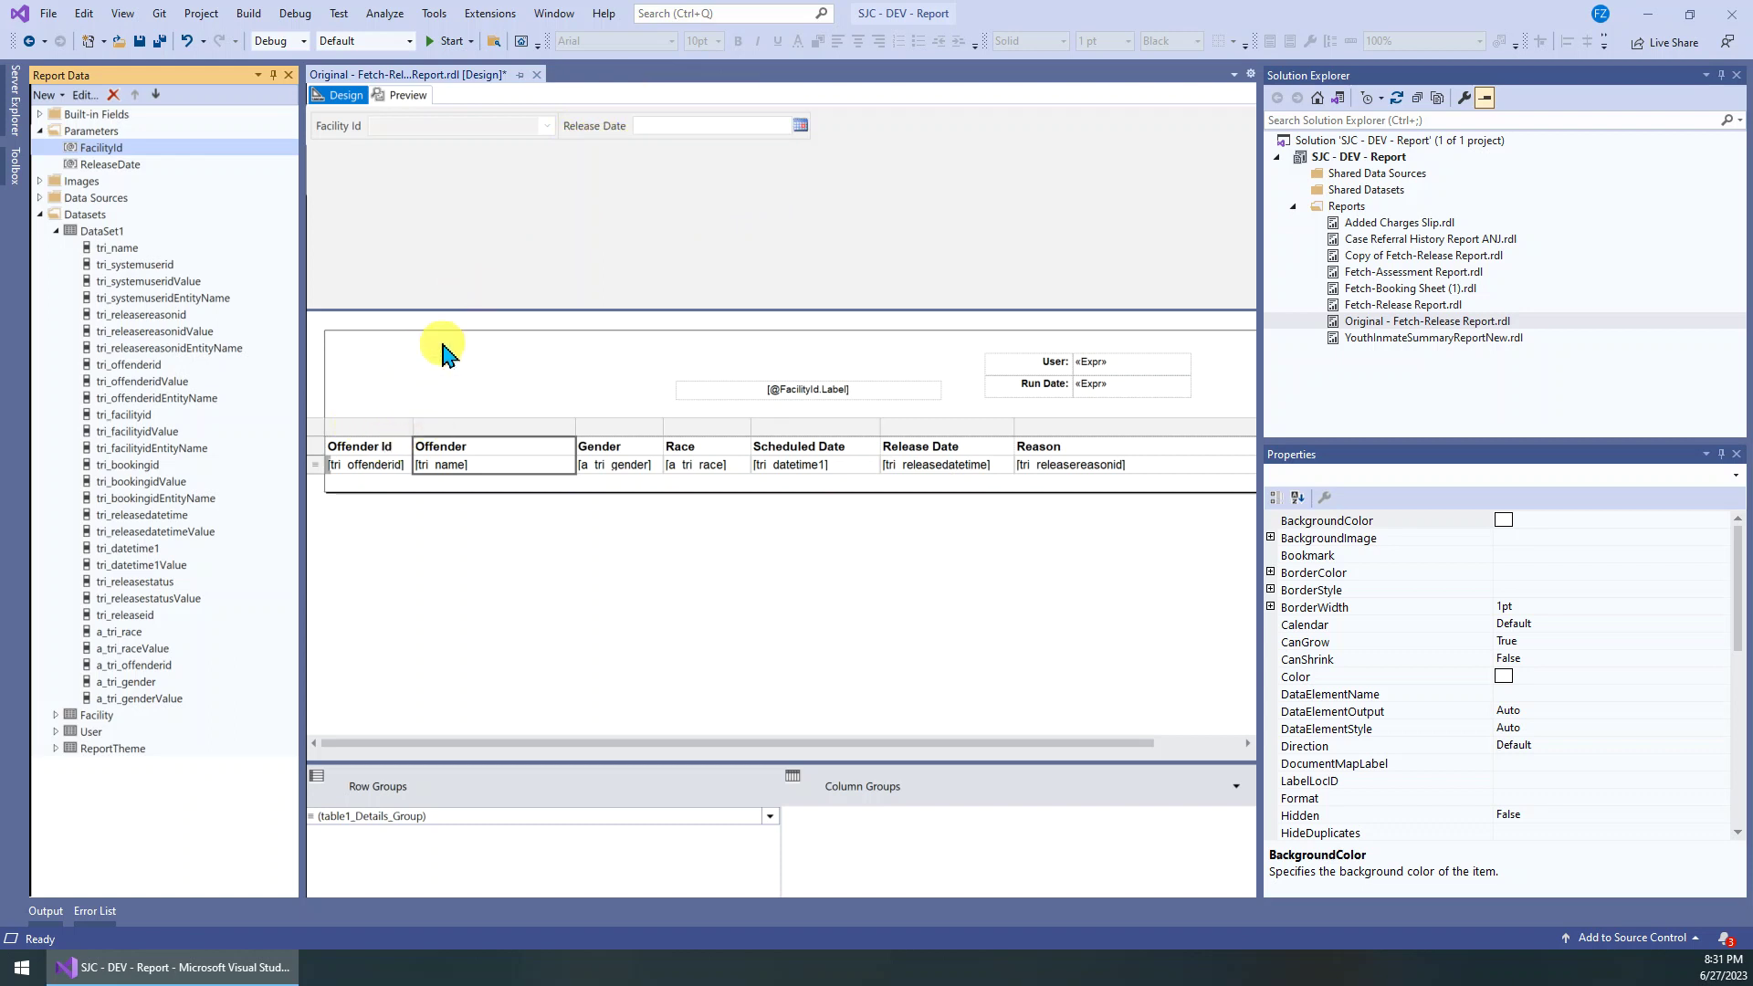
click(394, 427)
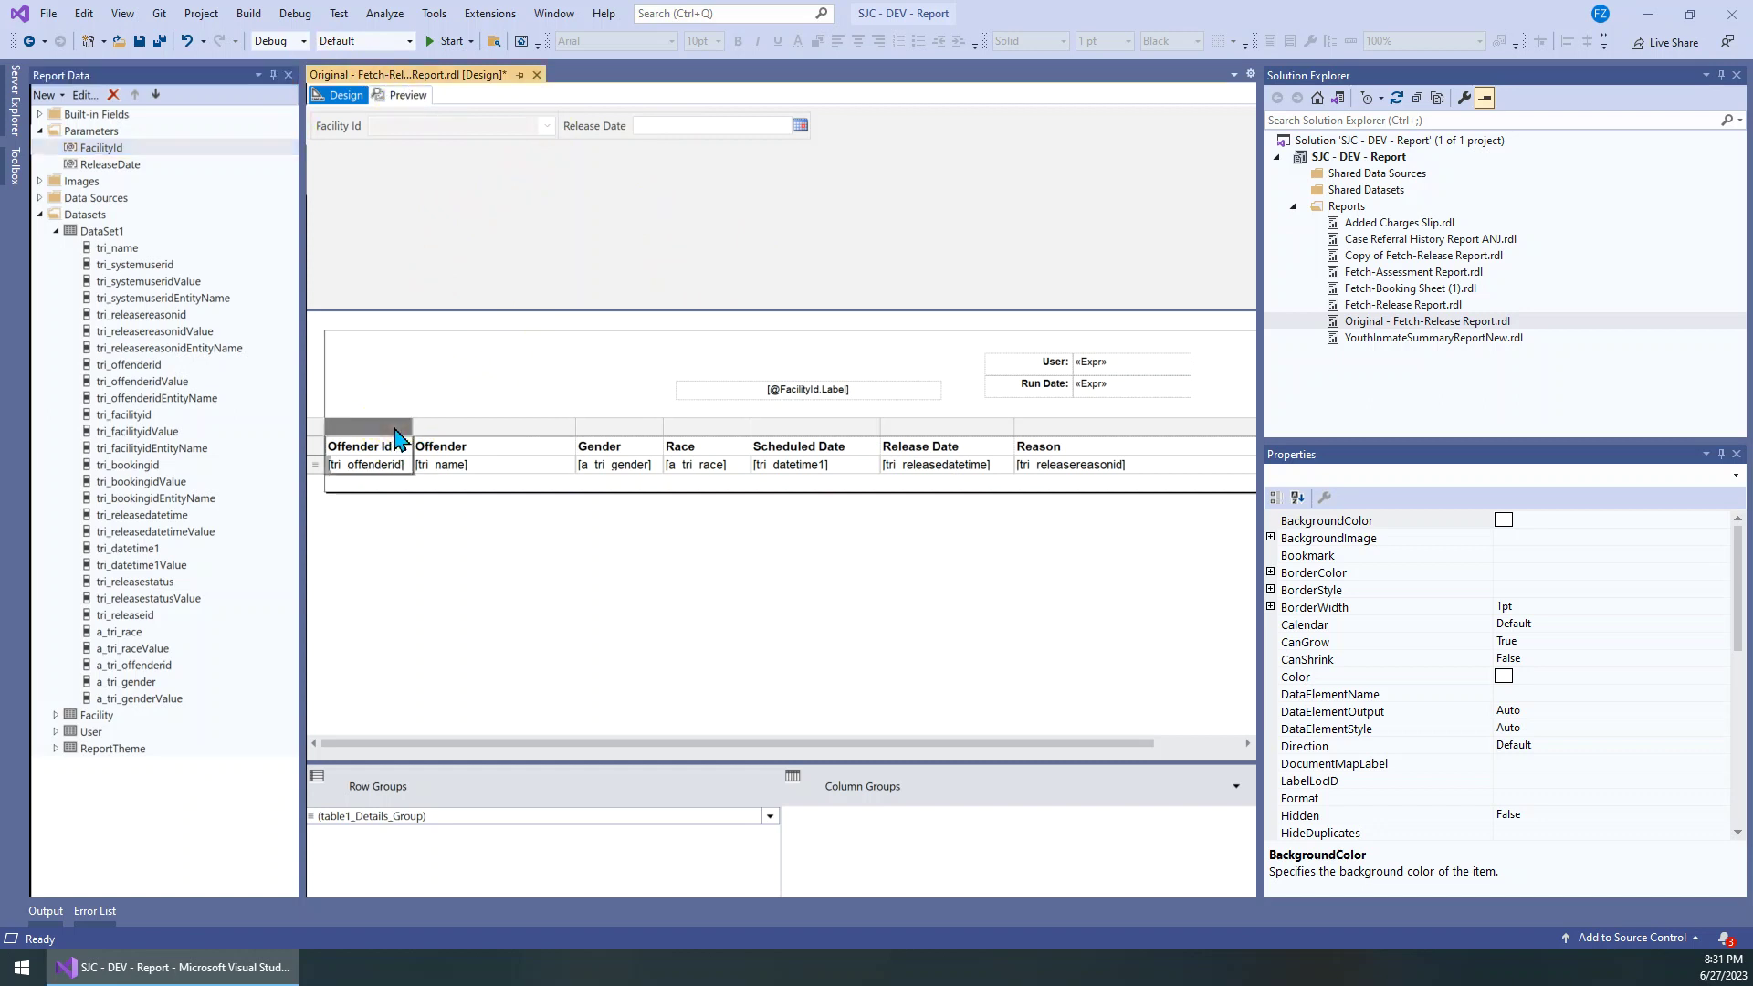
- Add a new filter condition in the table's Tablix Properties Filters page
right_click(443, 427)
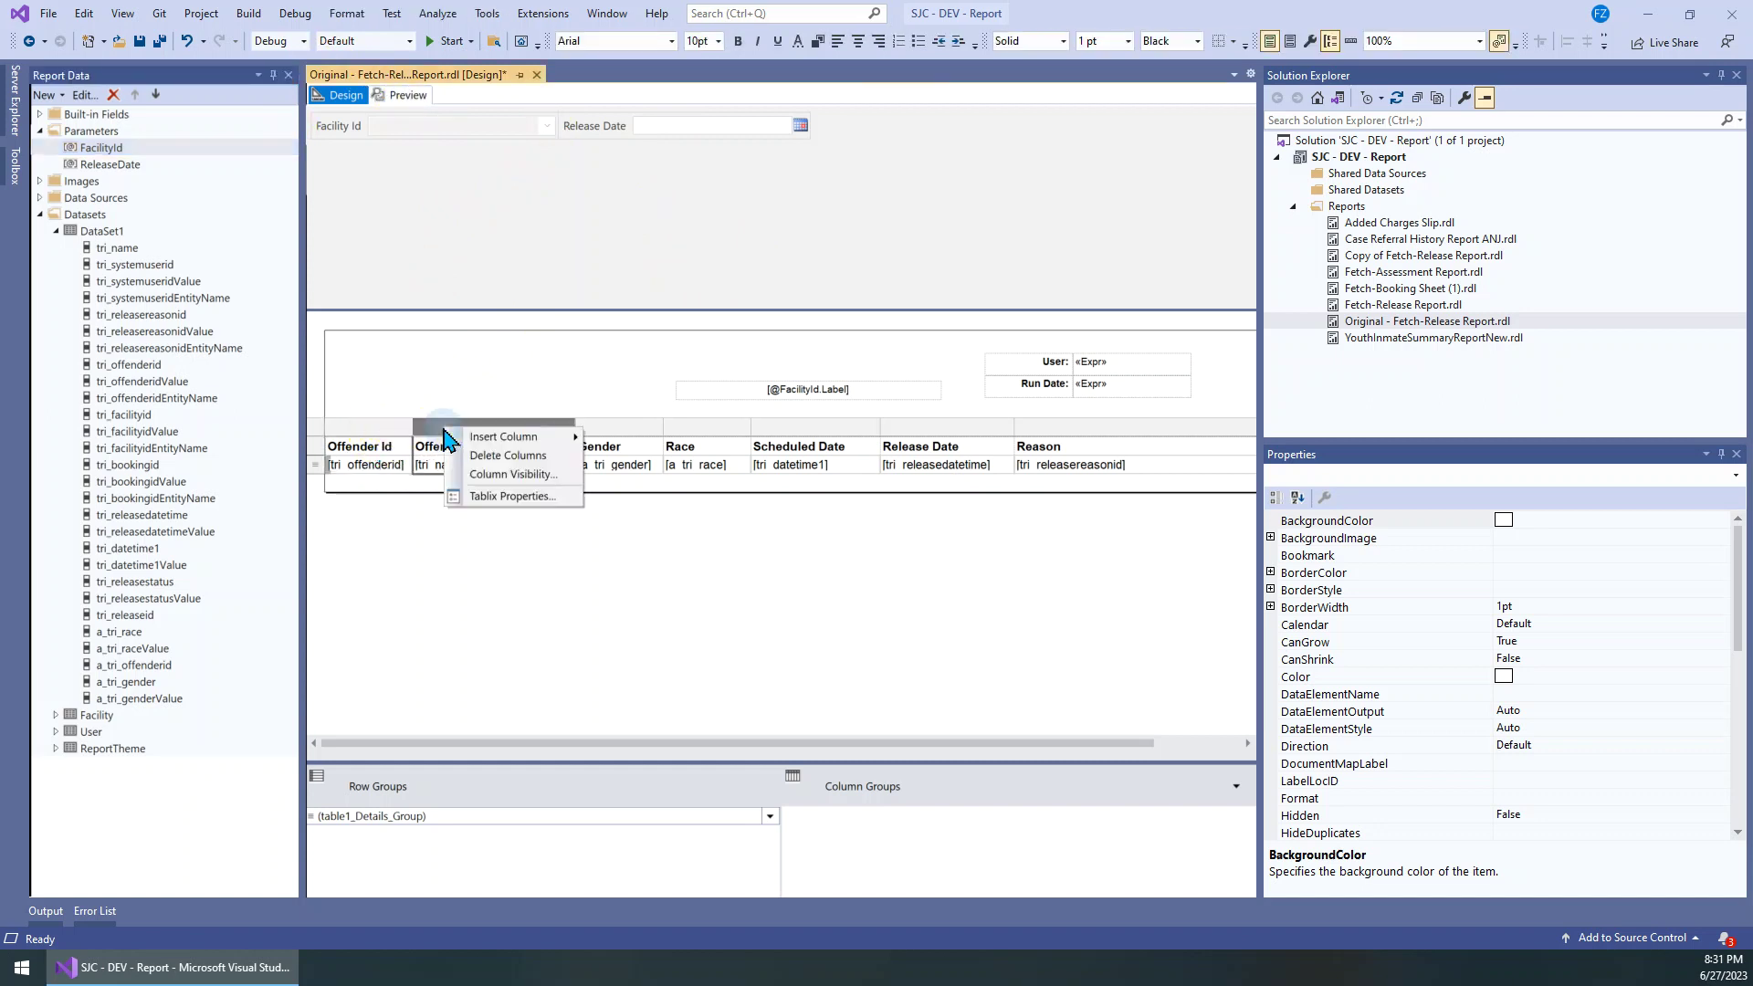
click(501, 498)
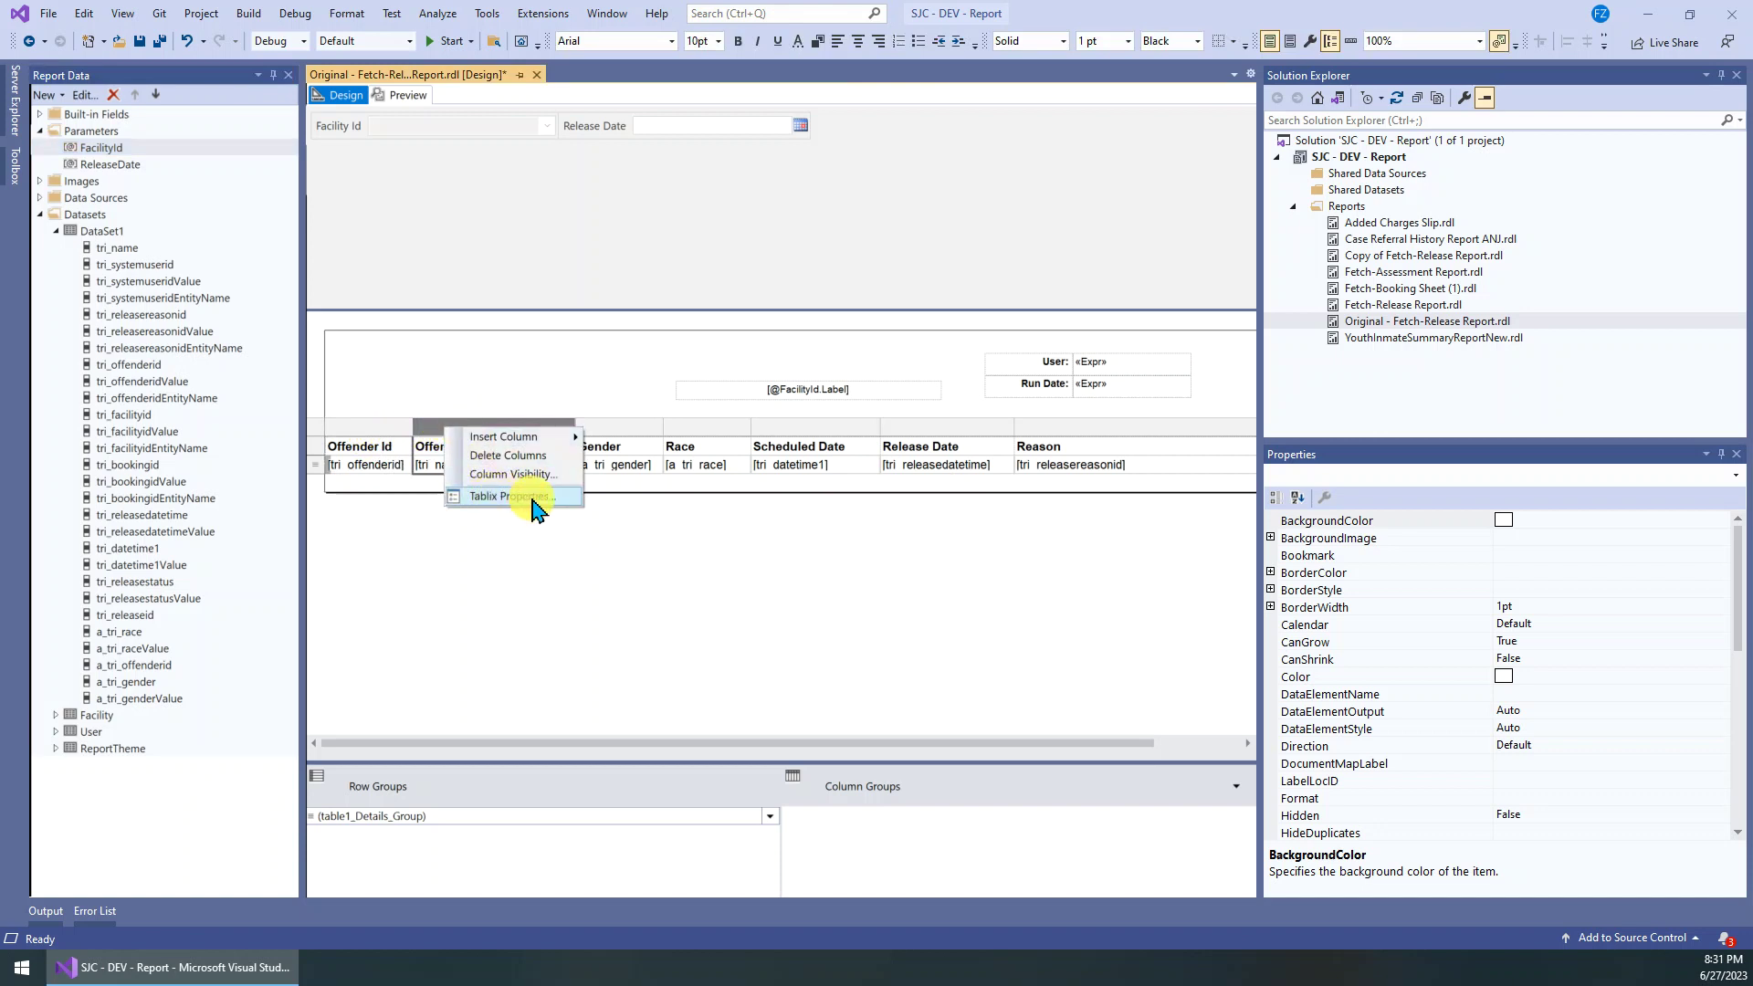
click(530, 497)
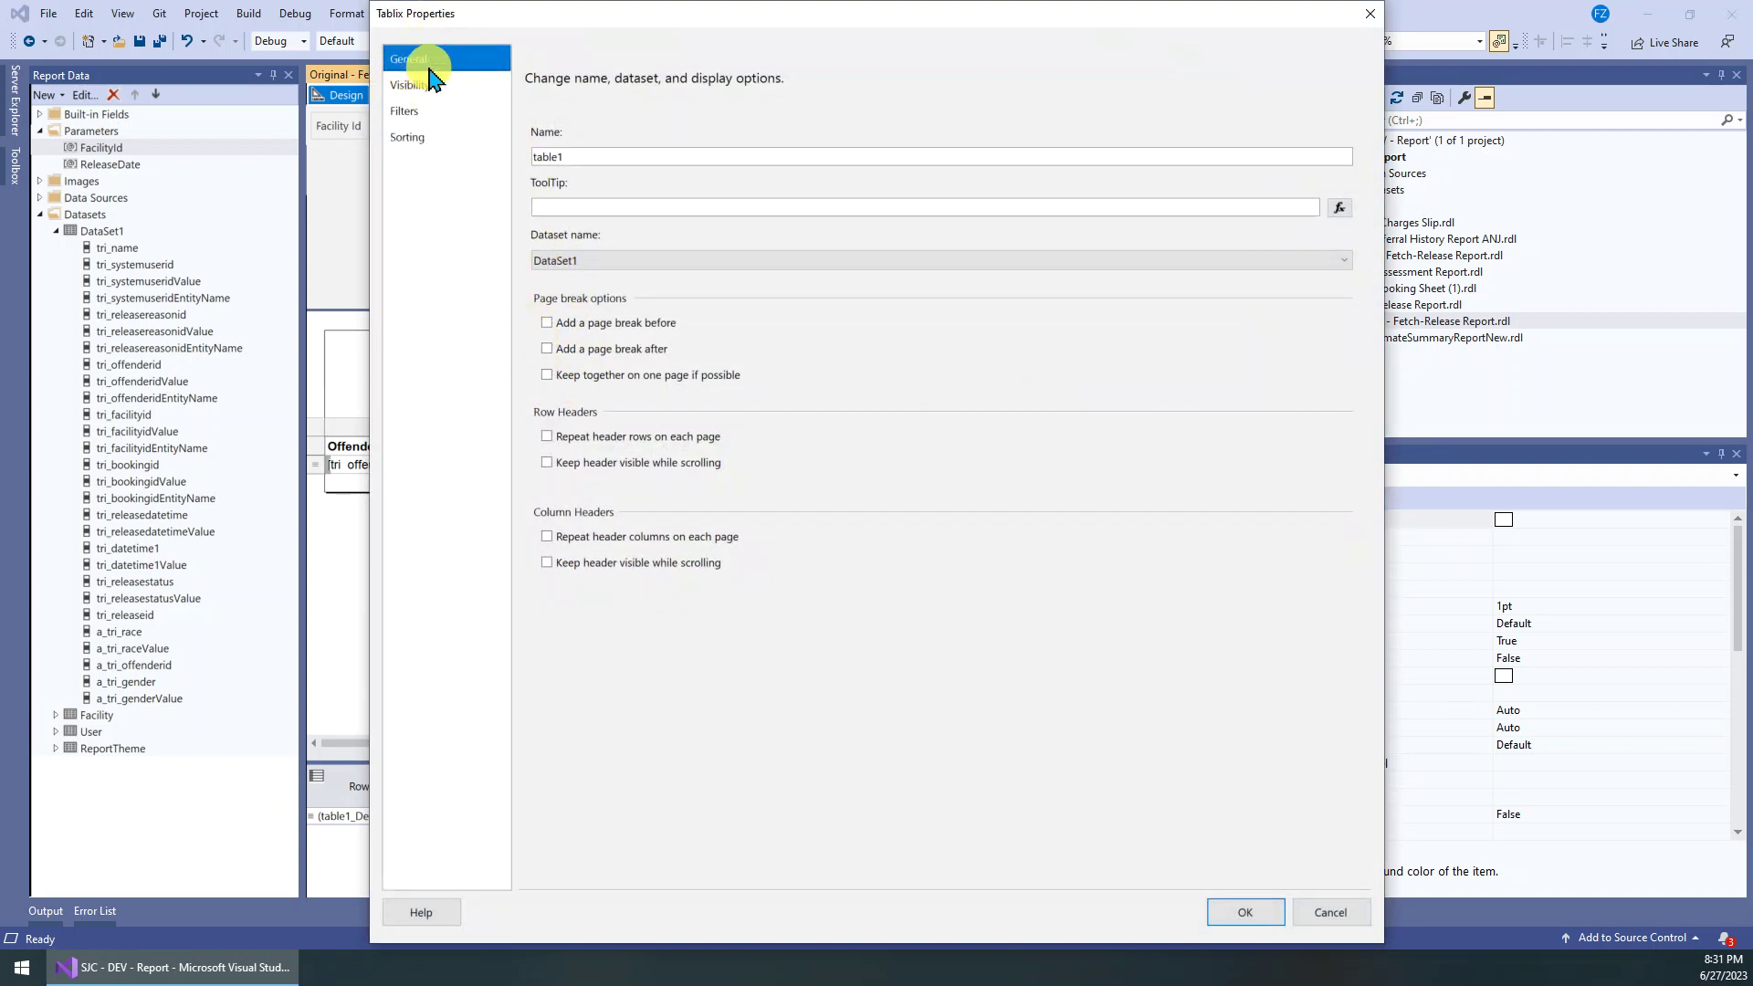
click(418, 117)
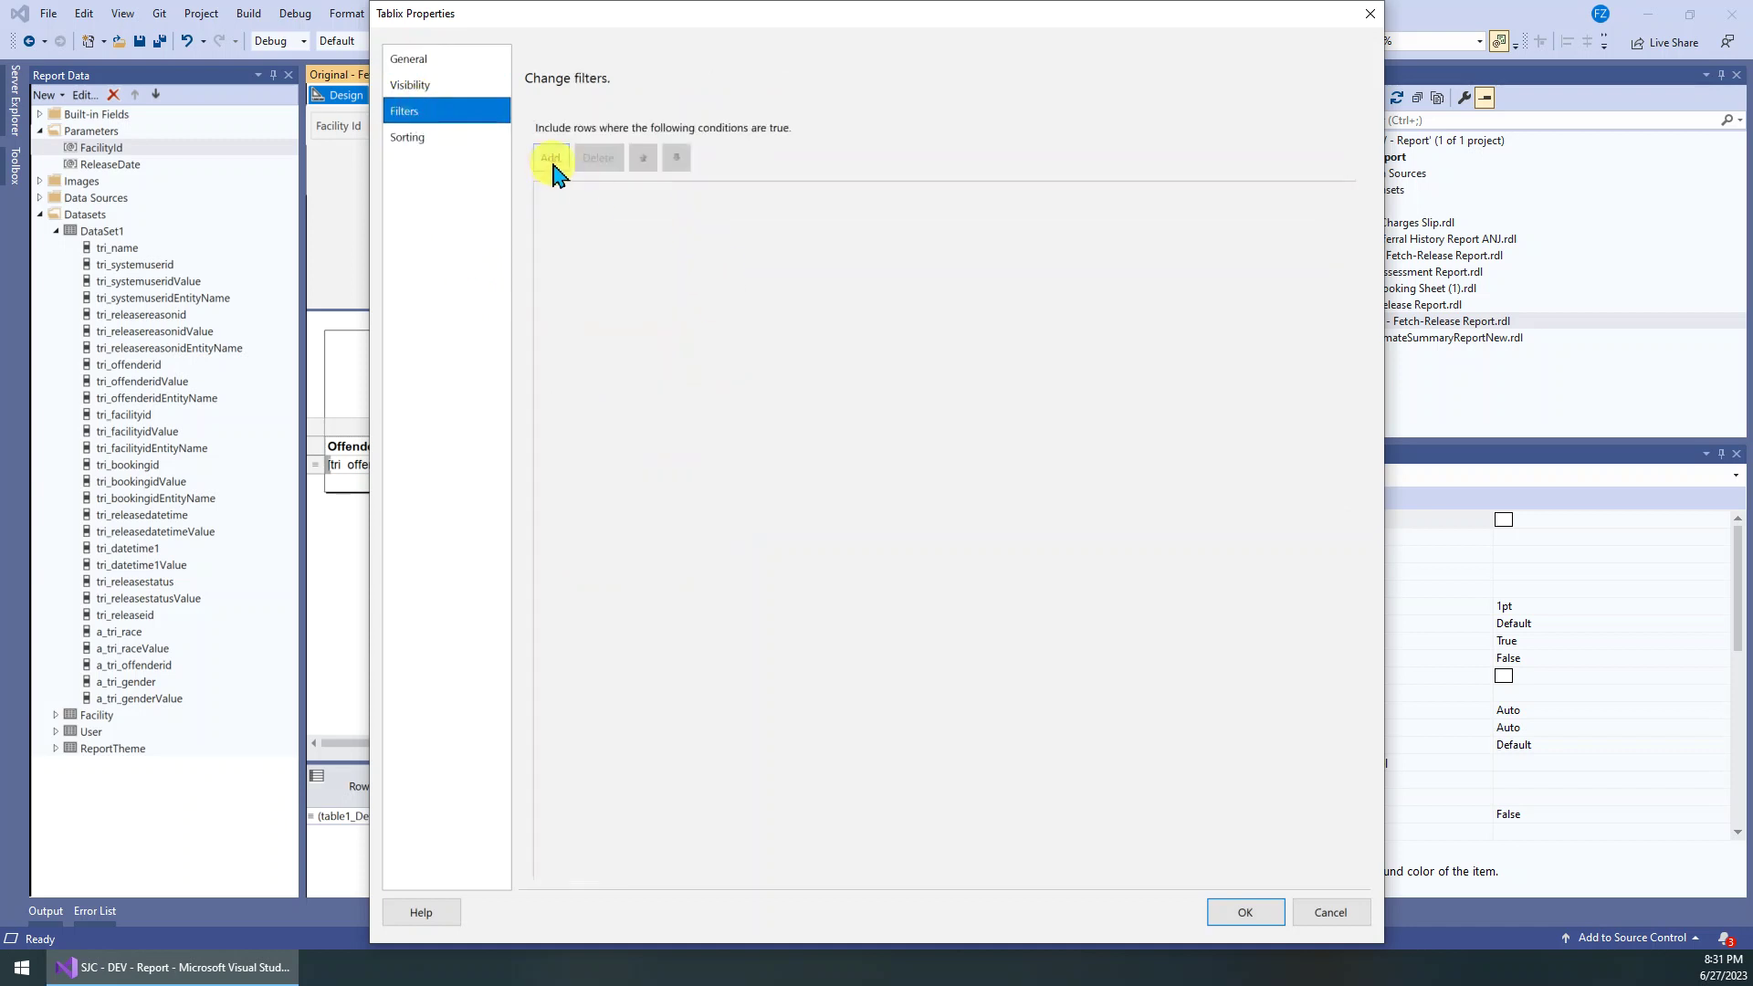
click(552, 161)
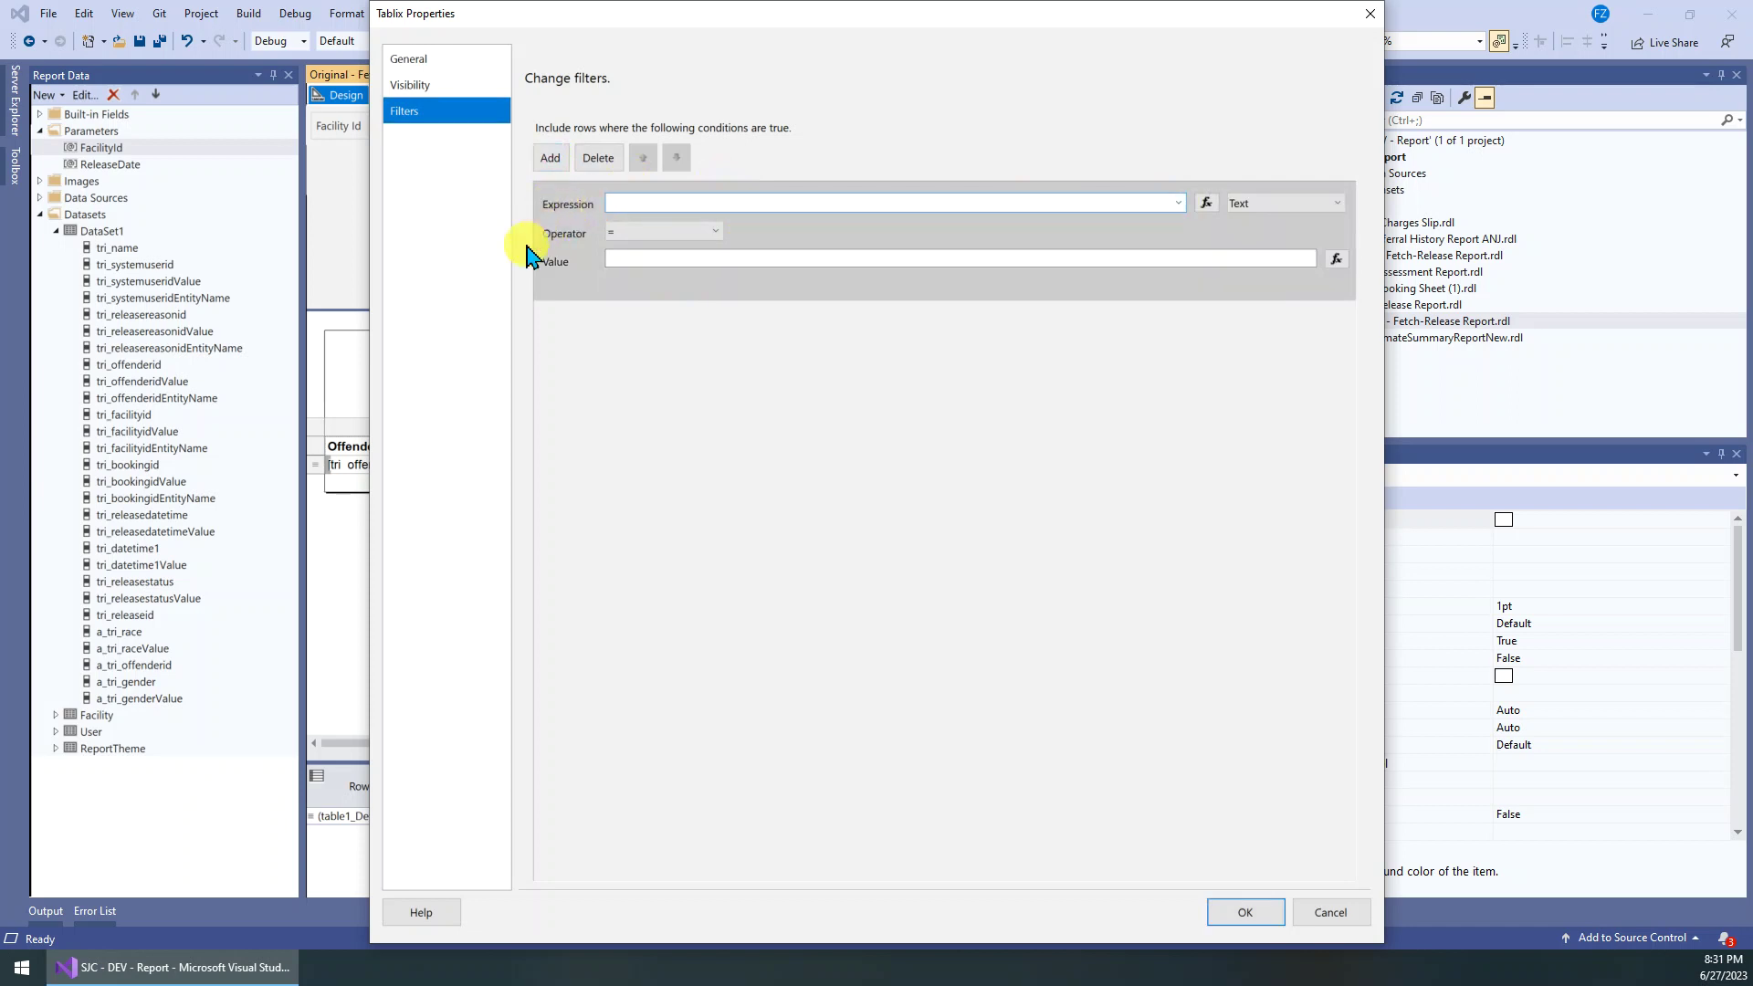
drag(502, 12, 722, 61)
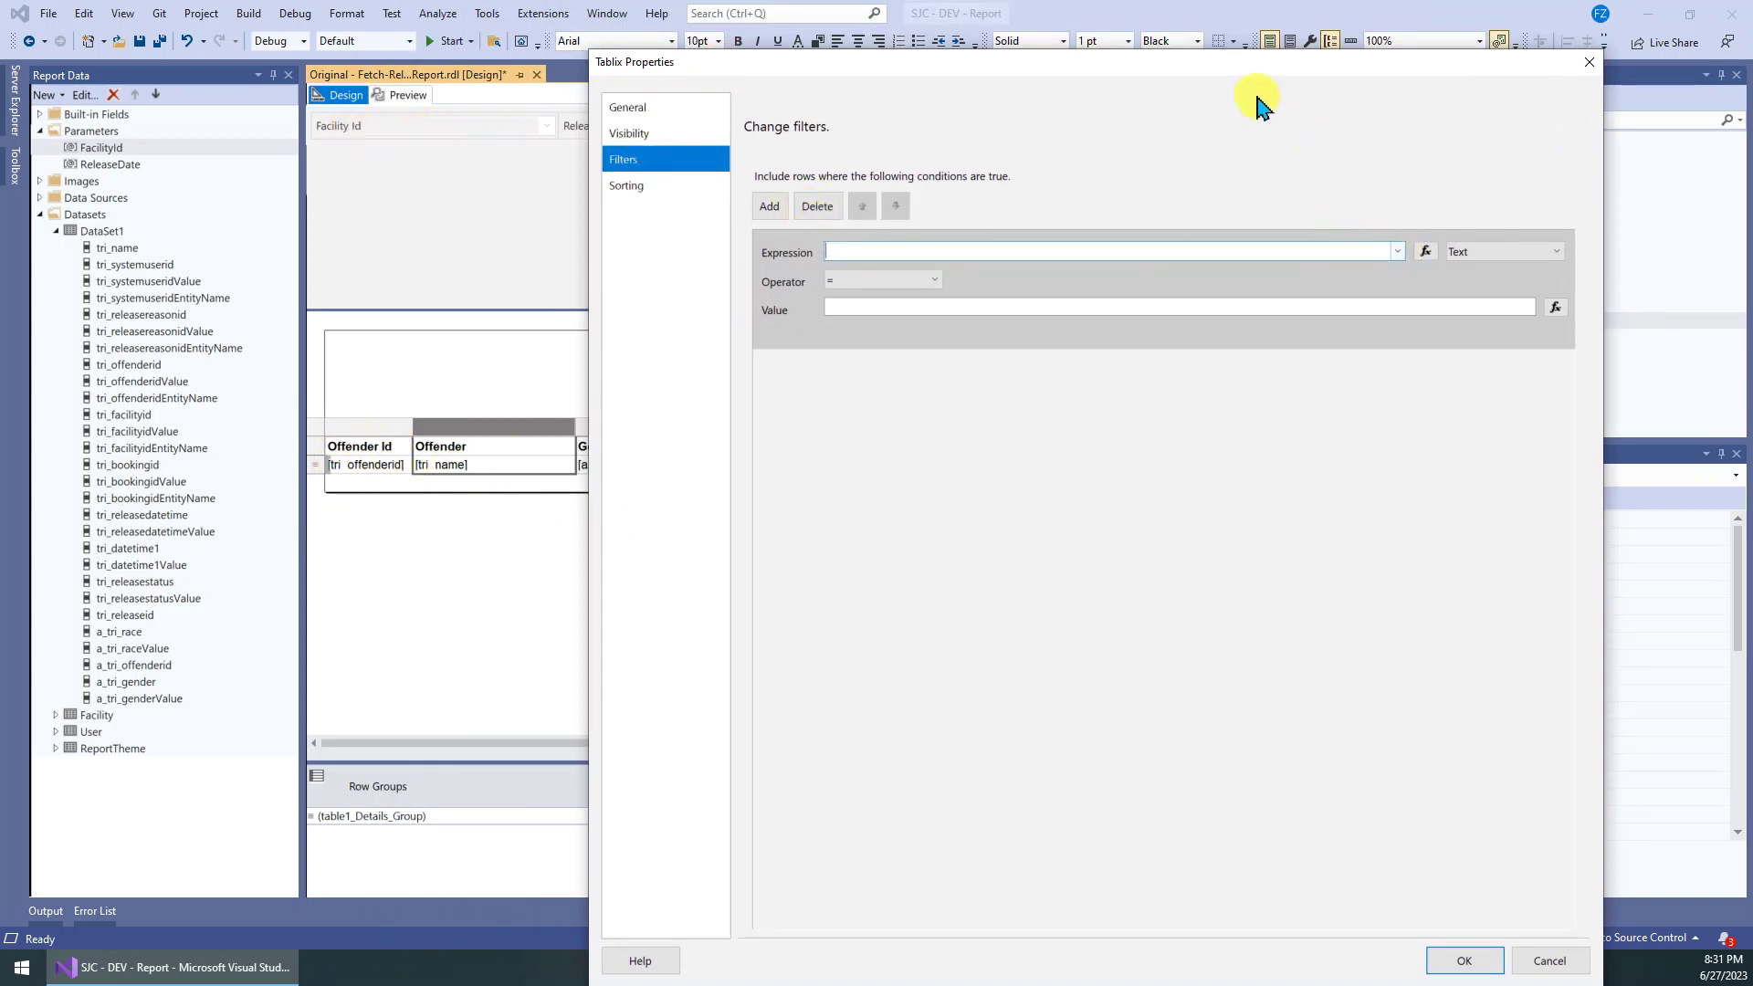
drag(1214, 62, 1056, 55)
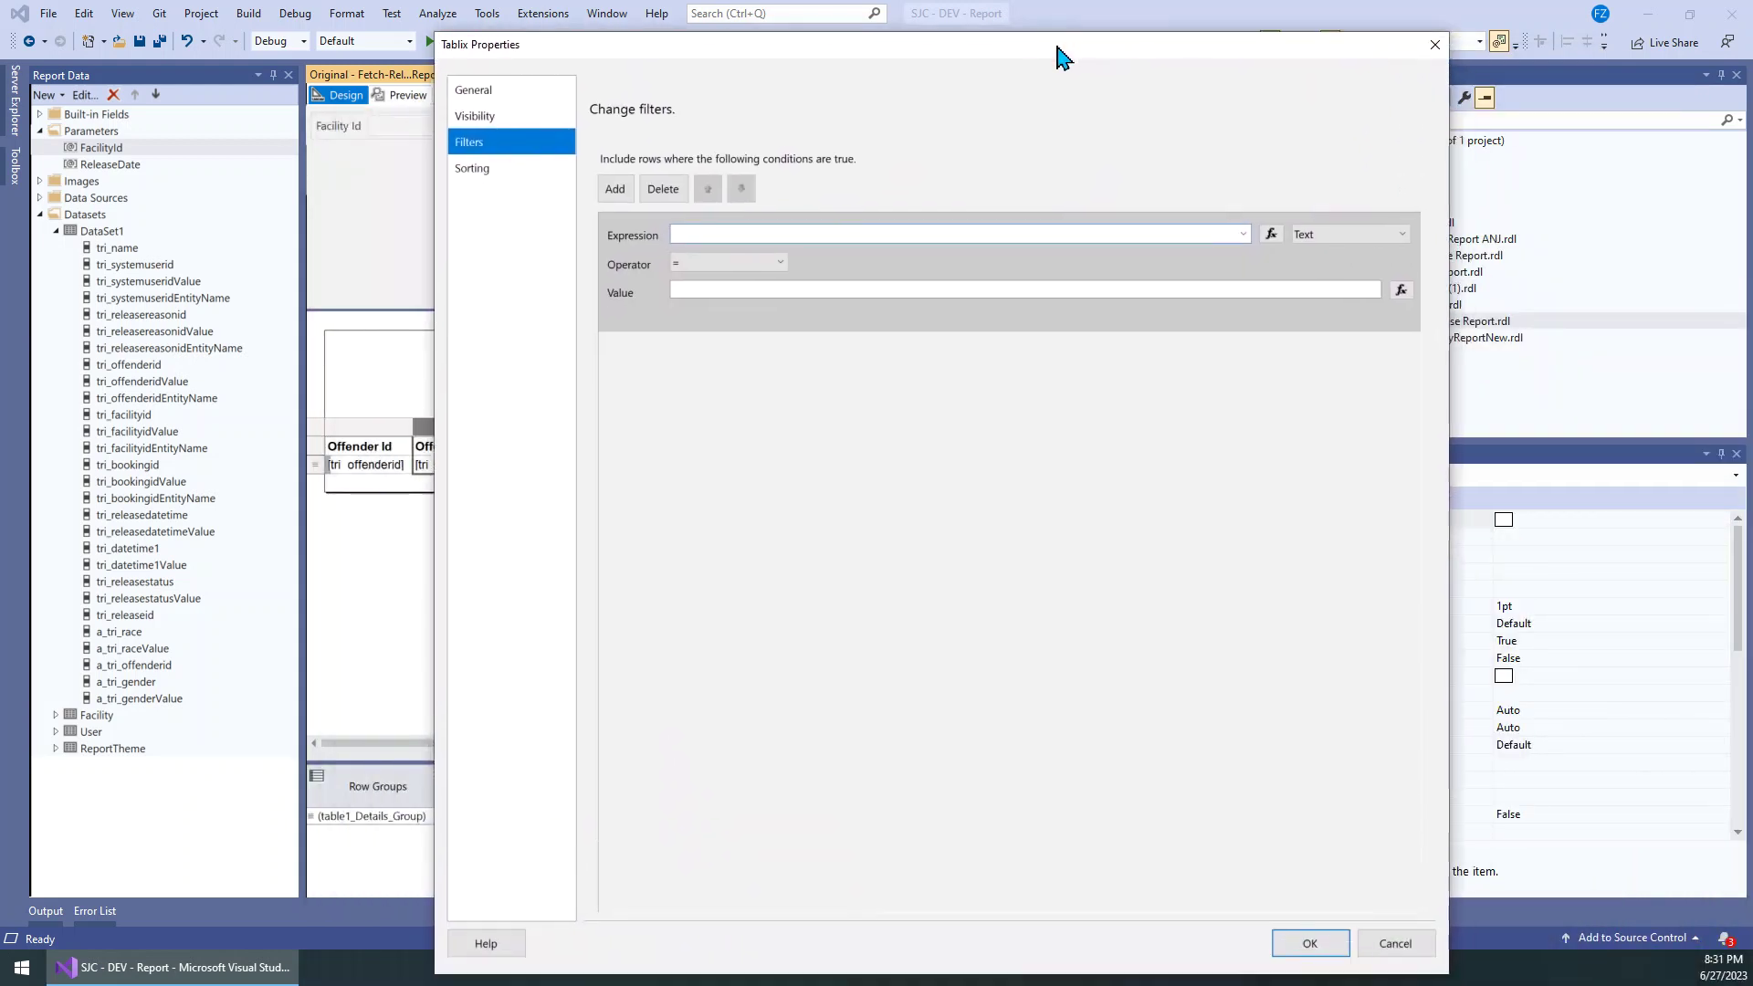
- Set the filter expression to [tri_facilityidValue] with the In operator
click(1243, 235)
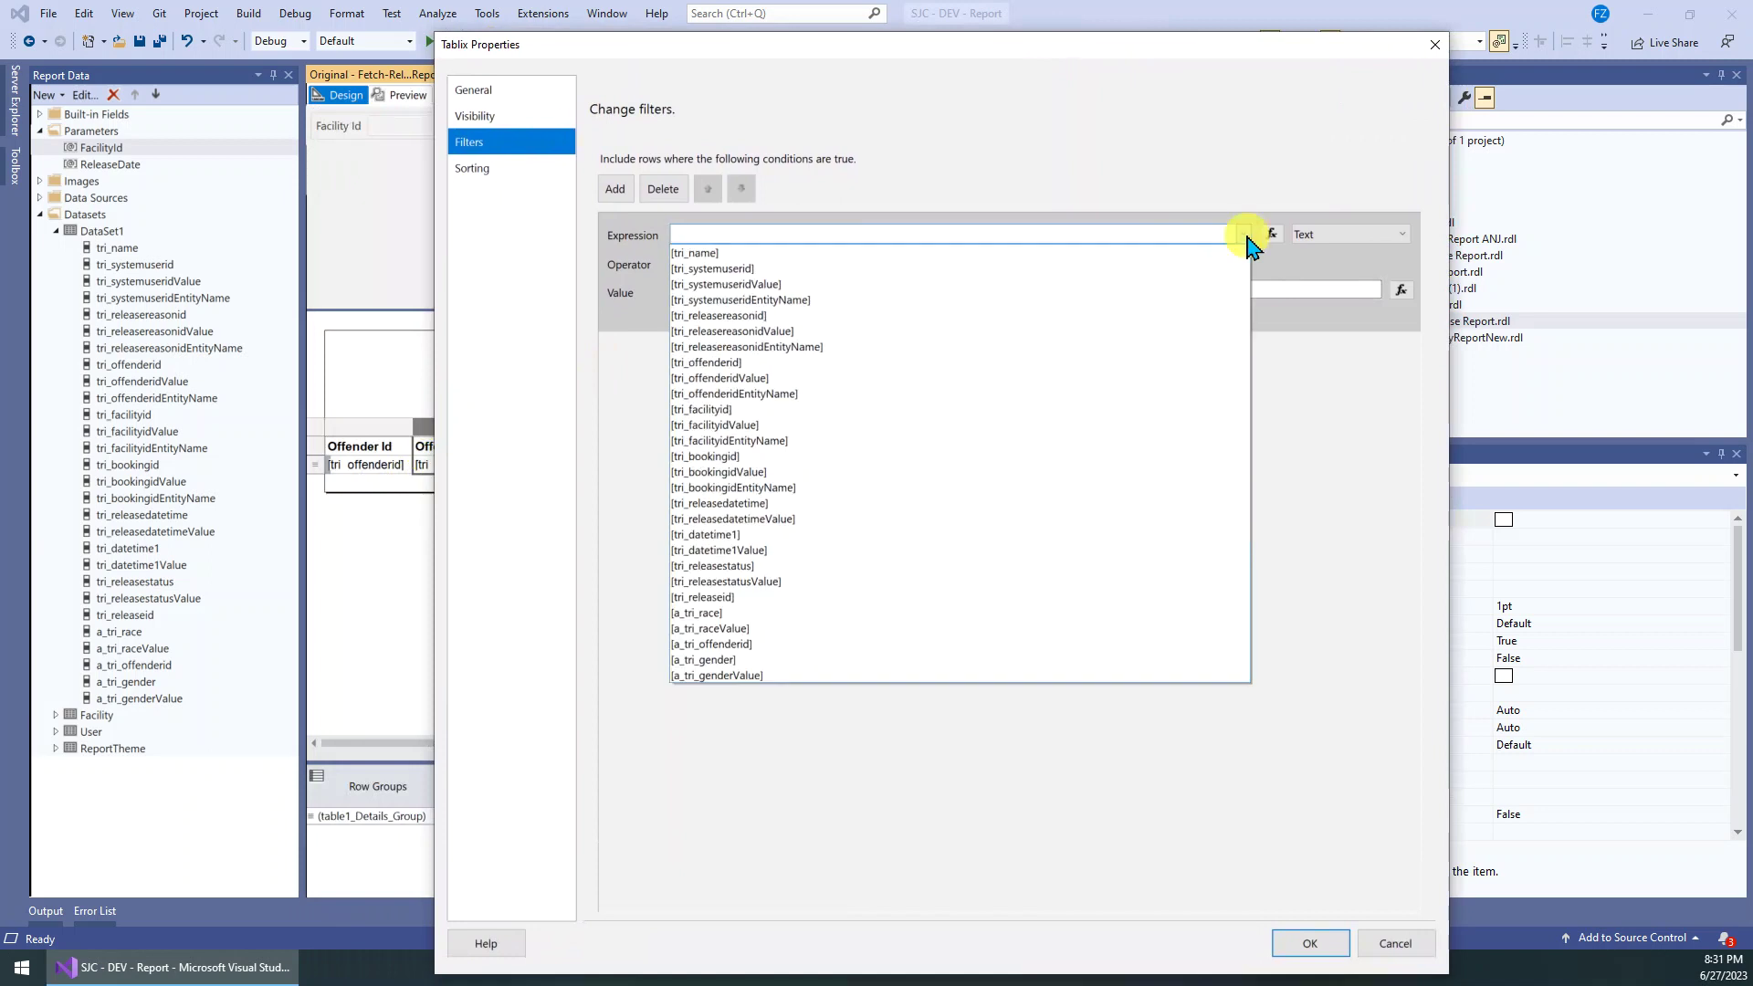
click(725, 426)
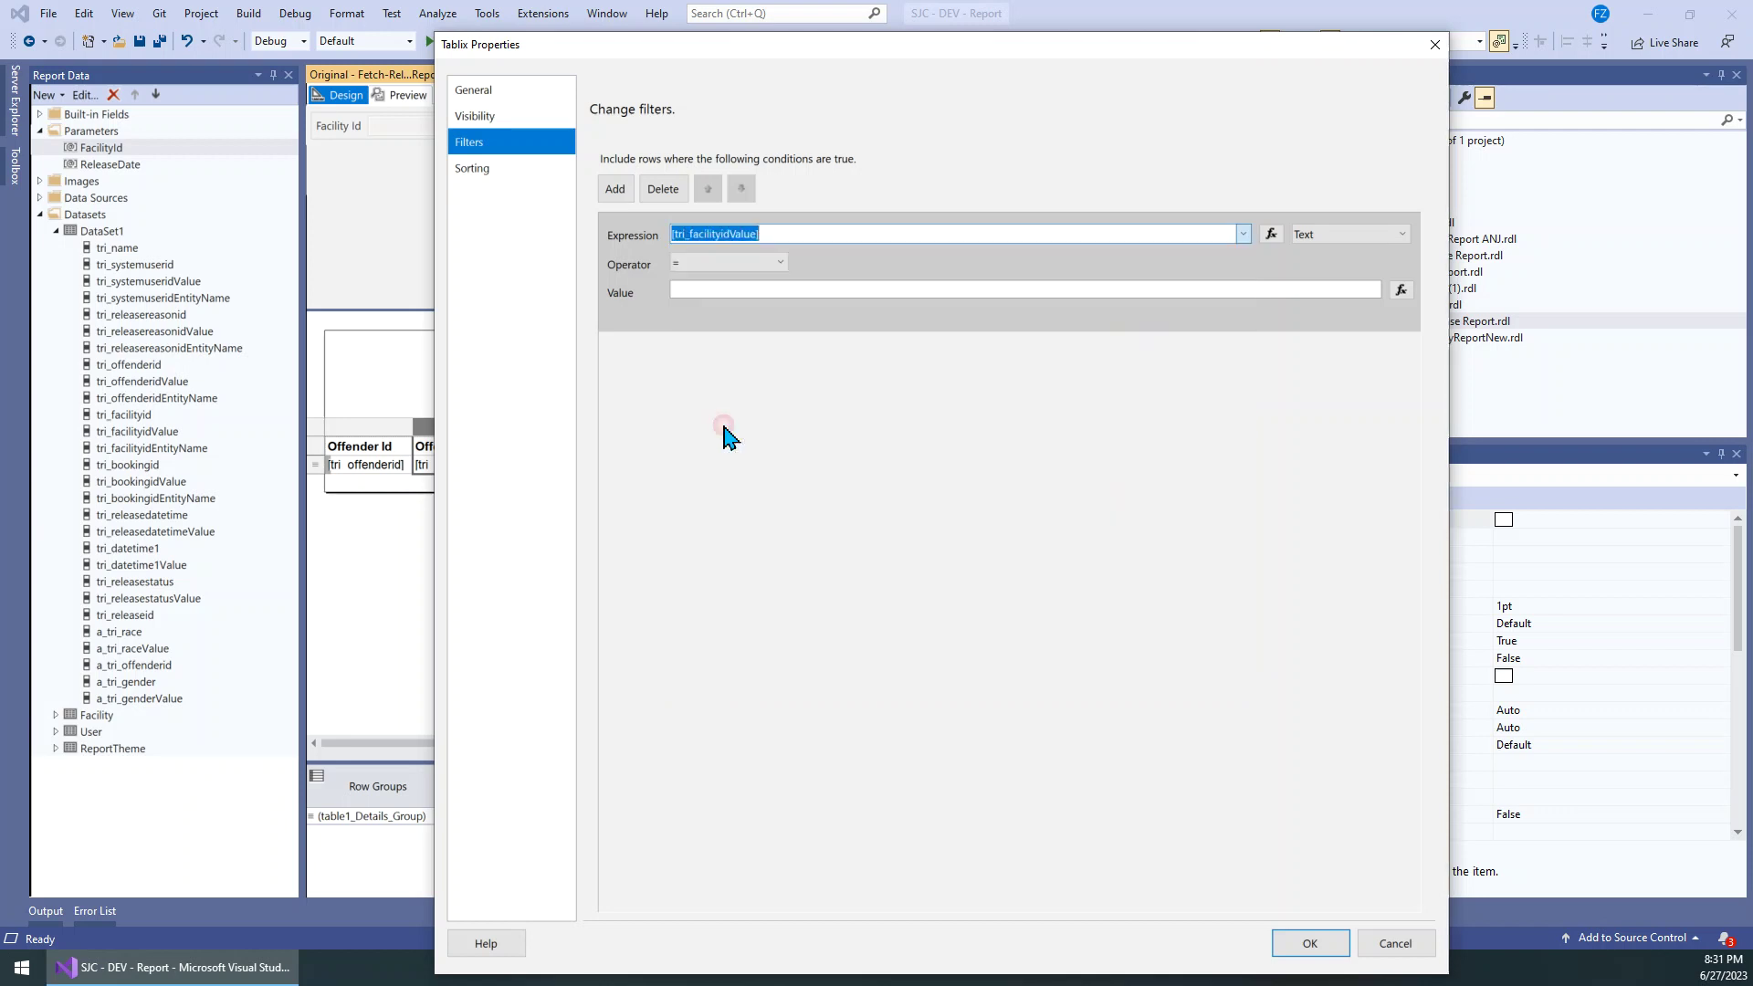
click(776, 267)
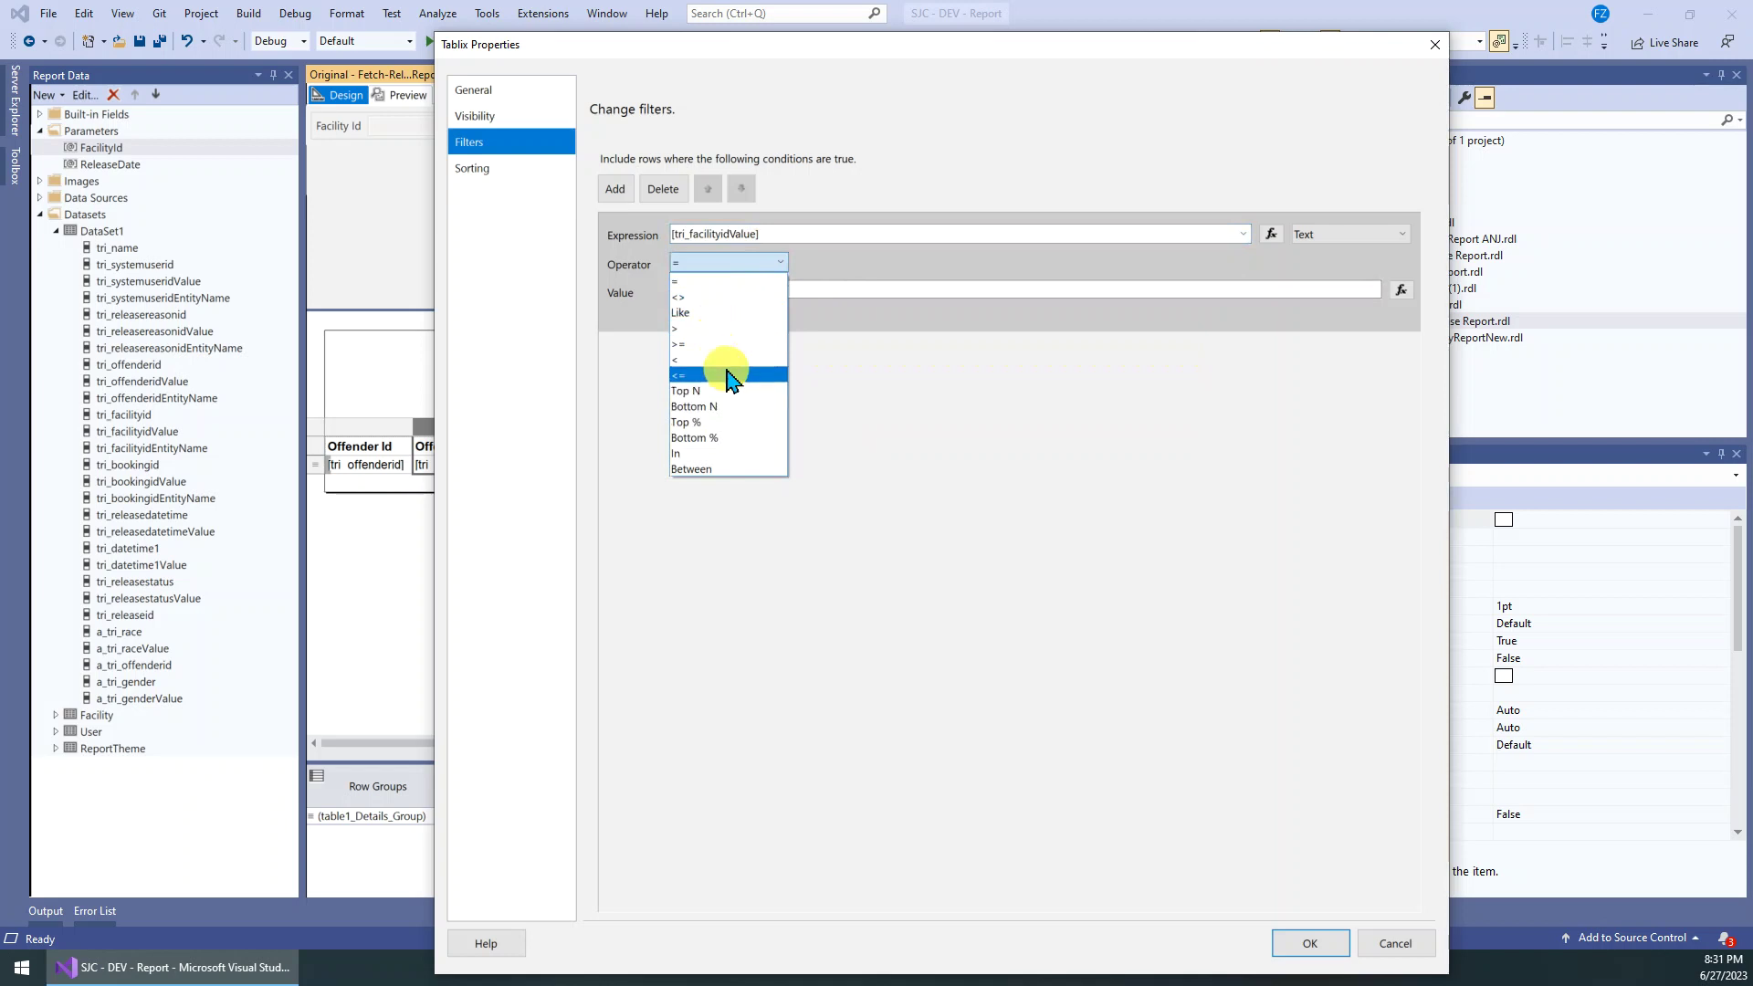
click(712, 453)
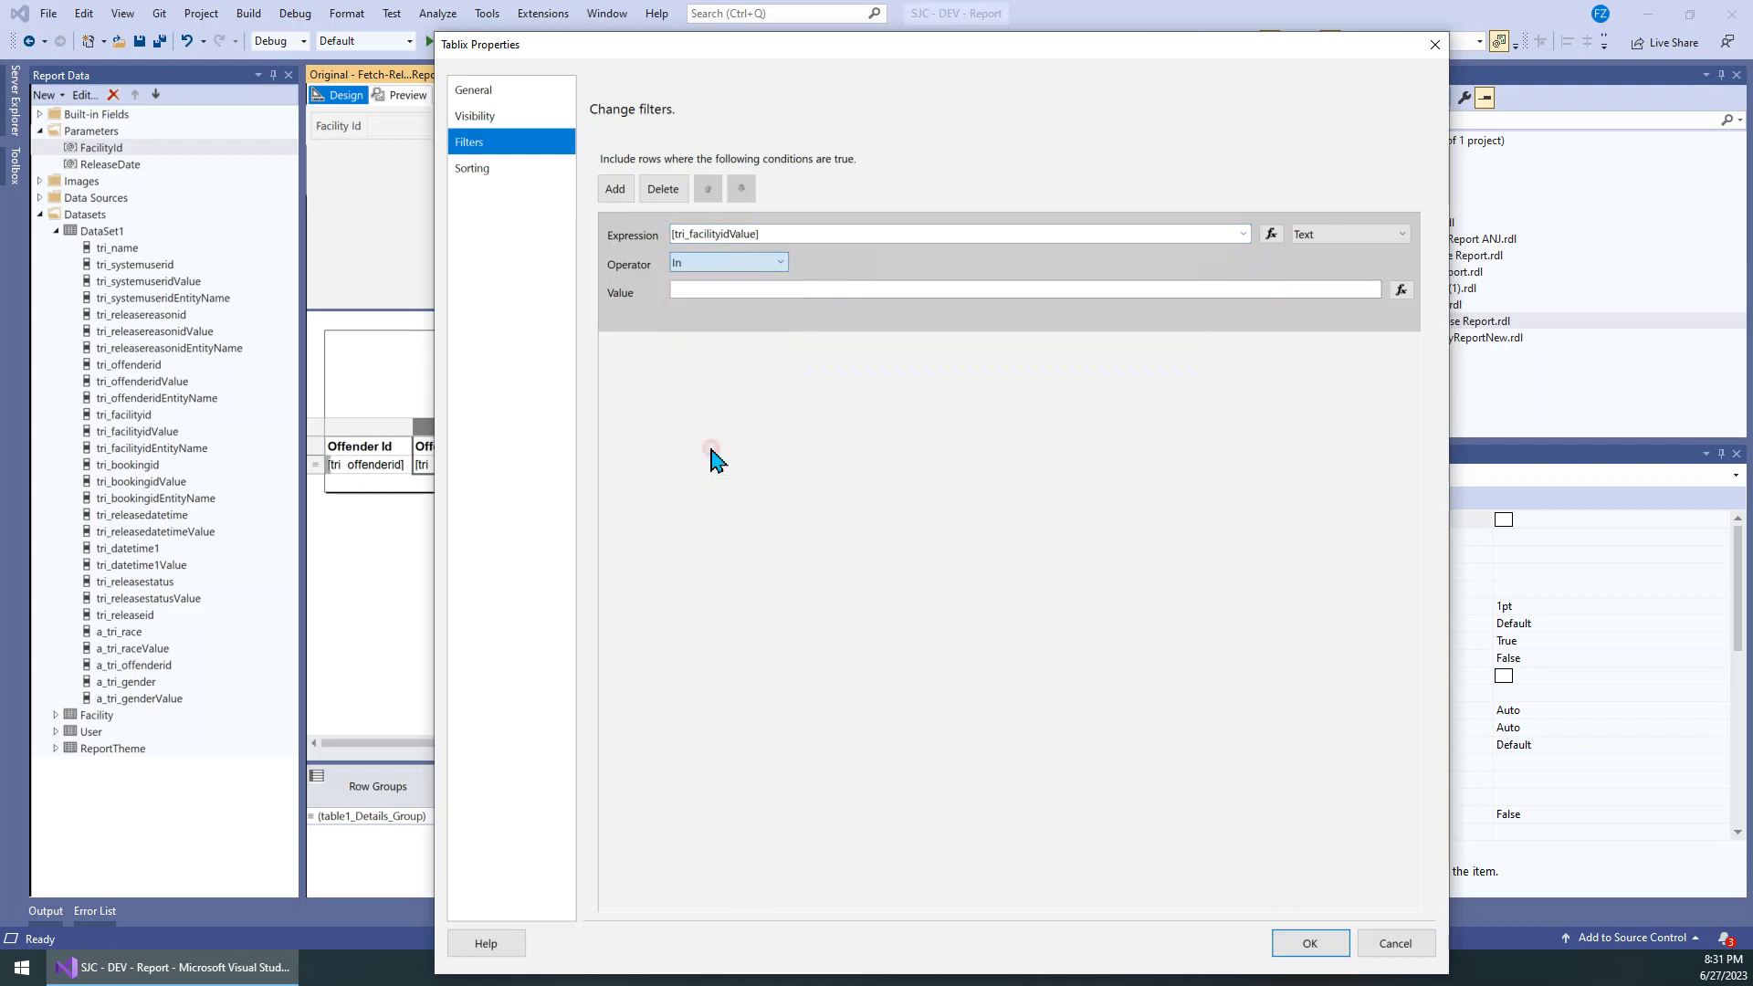
click(1401, 290)
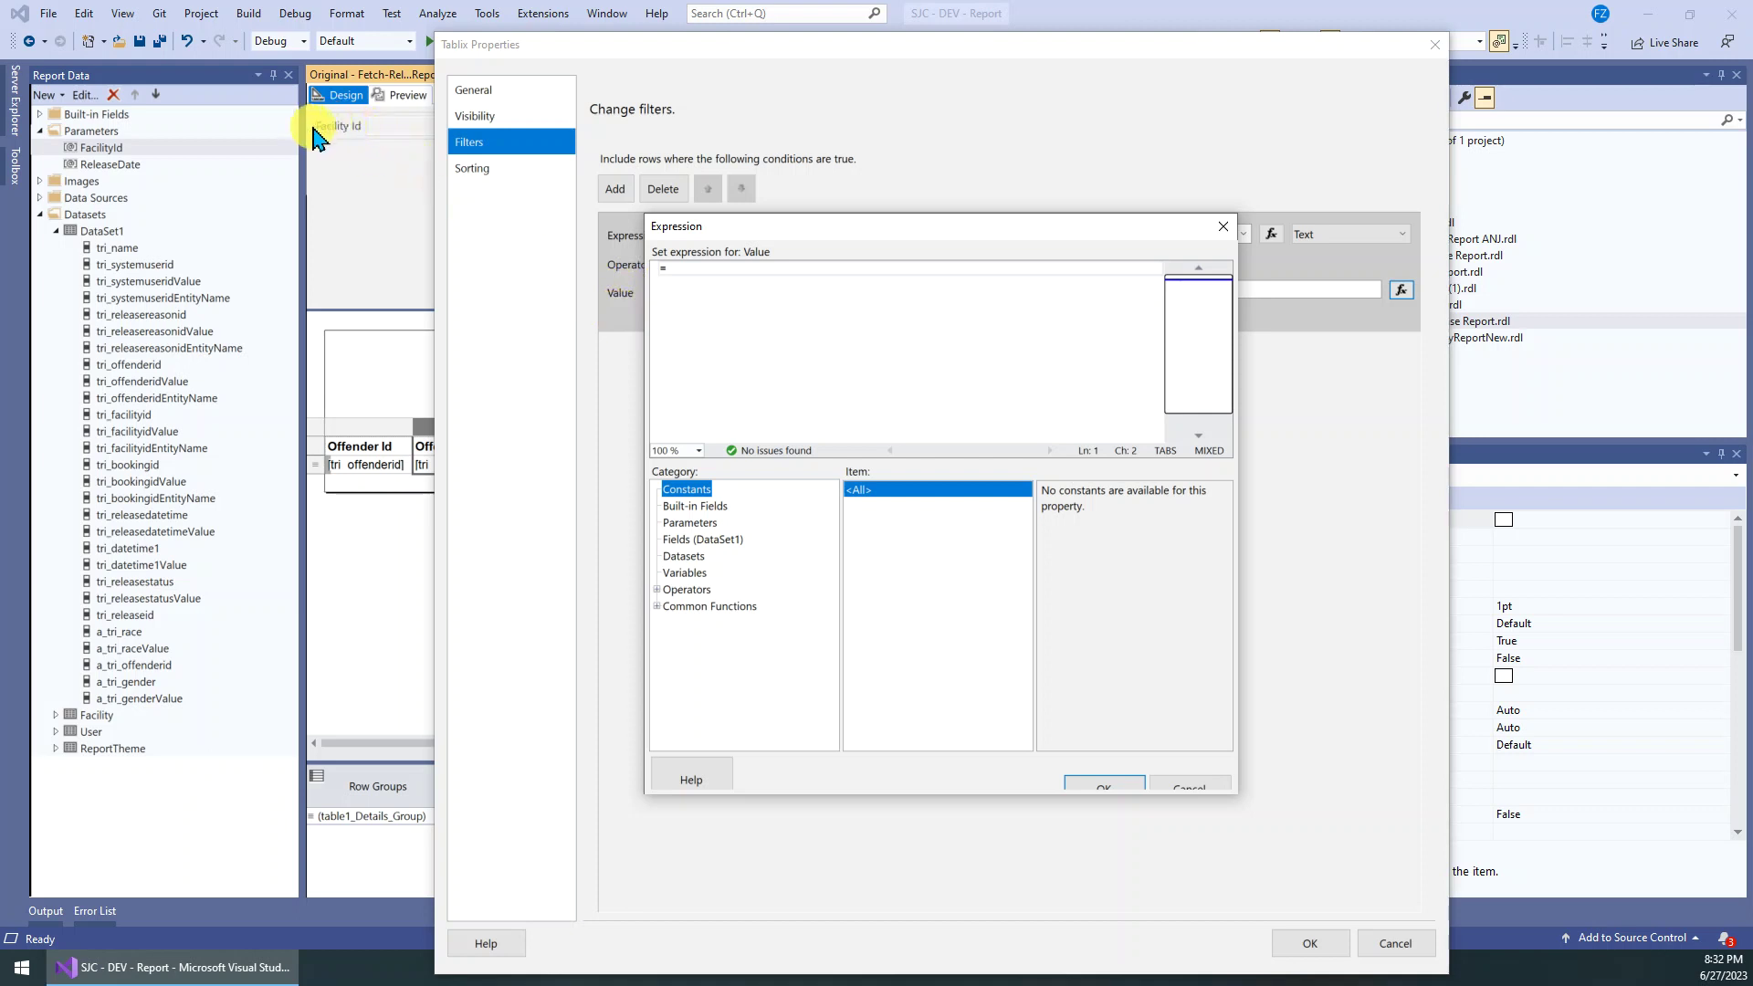
click(690, 523)
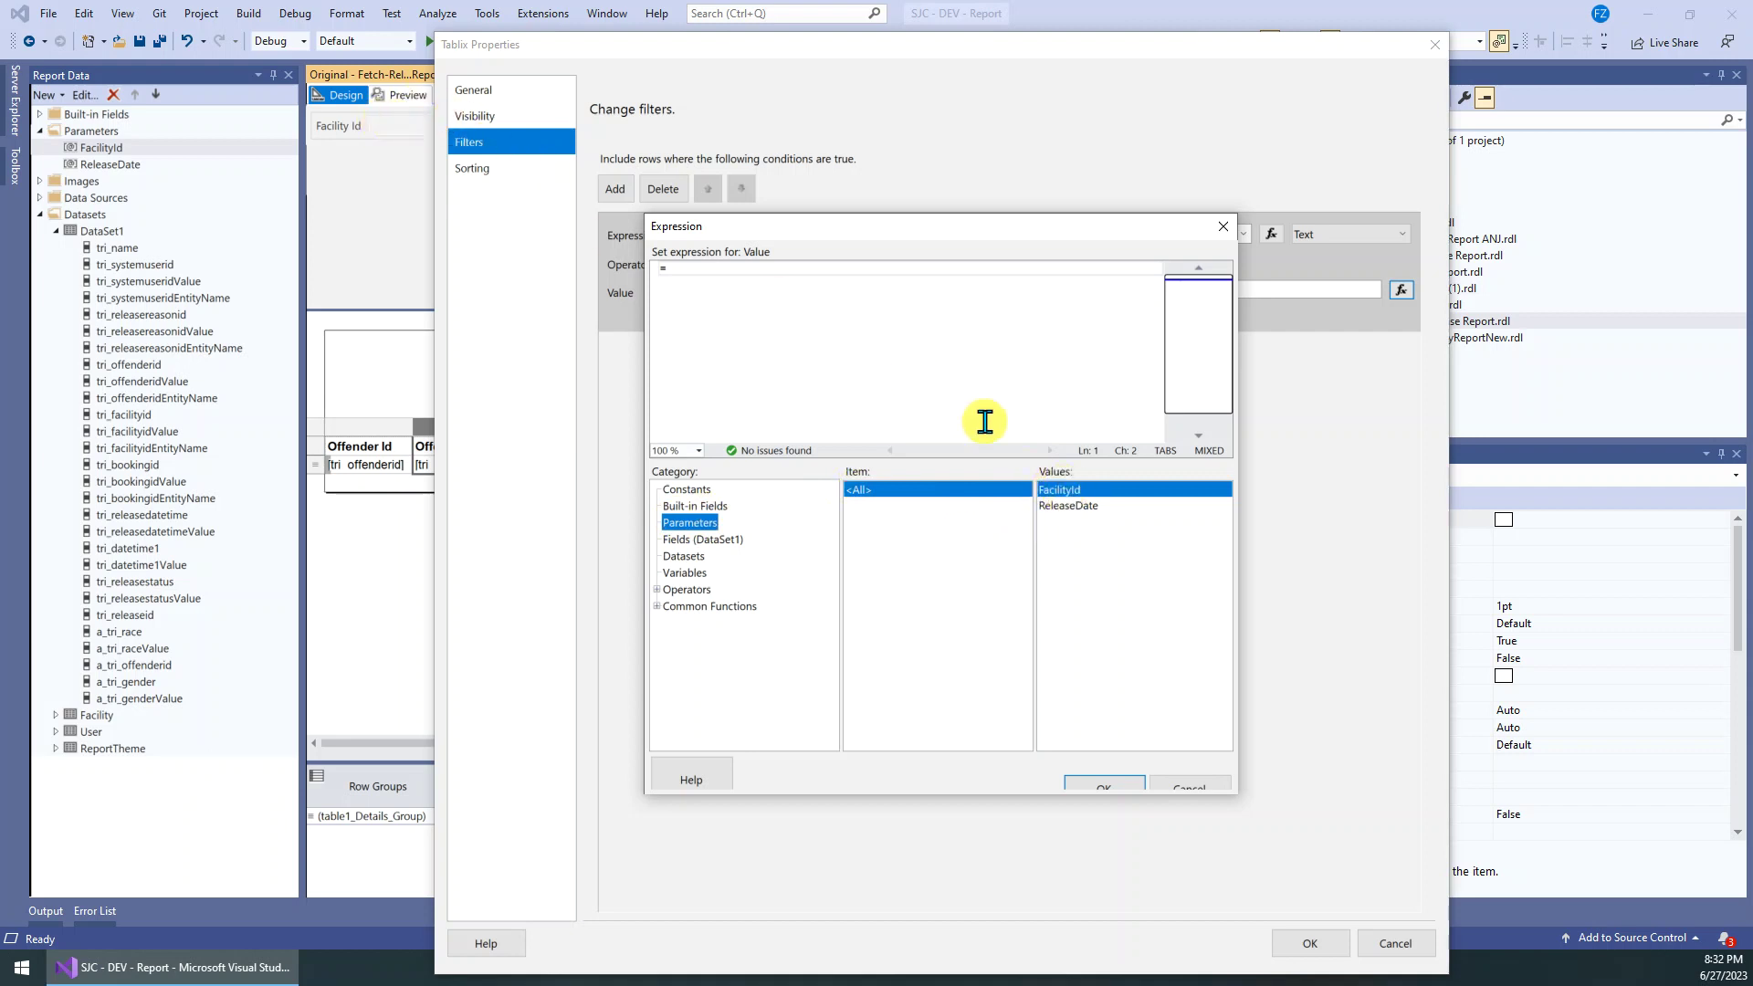
double_click(1062, 491)
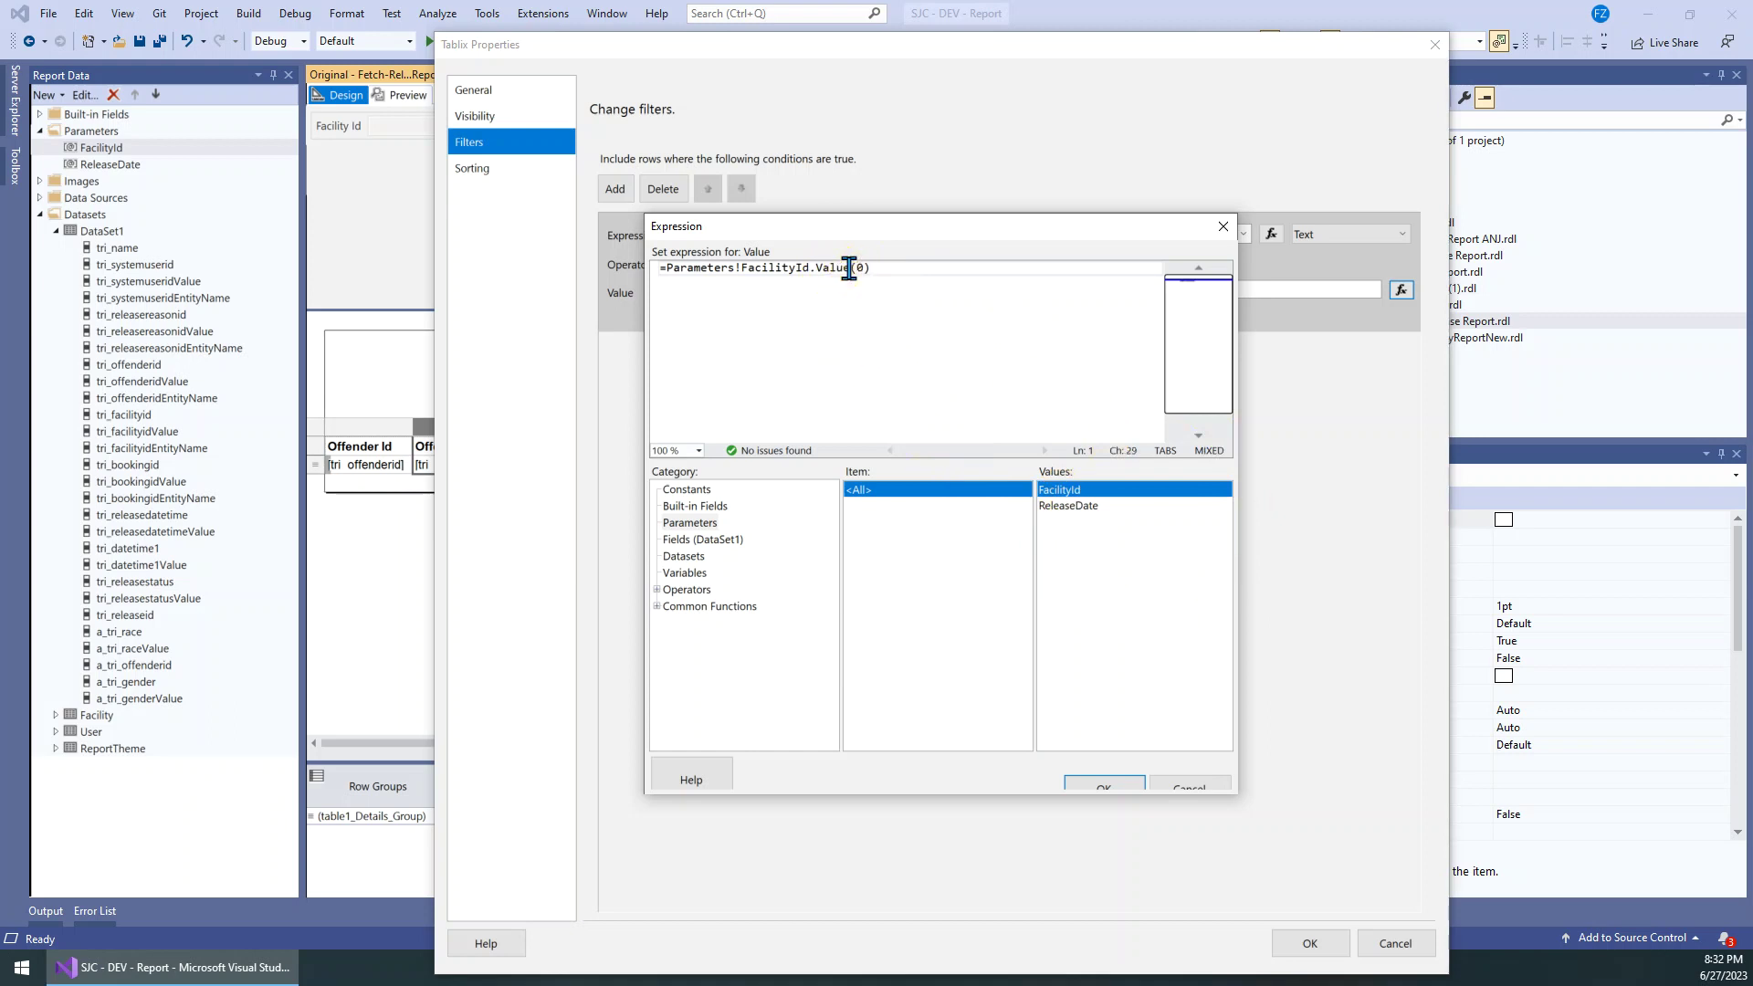
drag(849, 267, 886, 269)
key(BackSpace)
click(1106, 787)
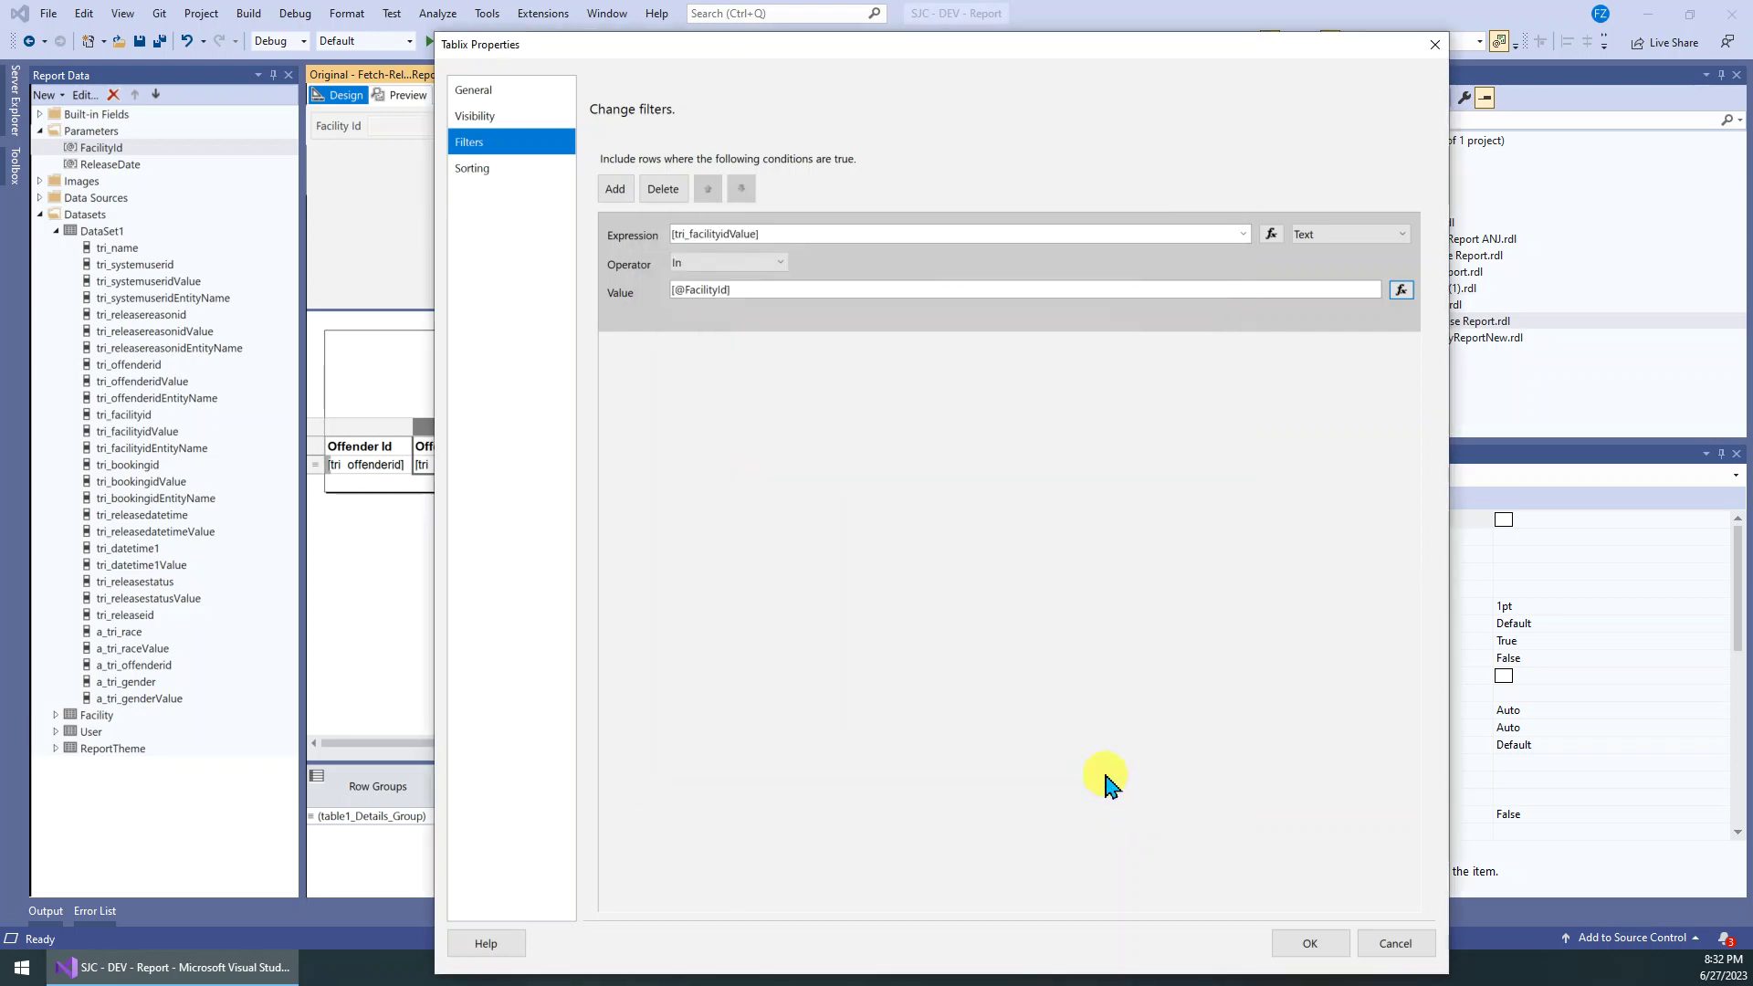
click(1311, 945)
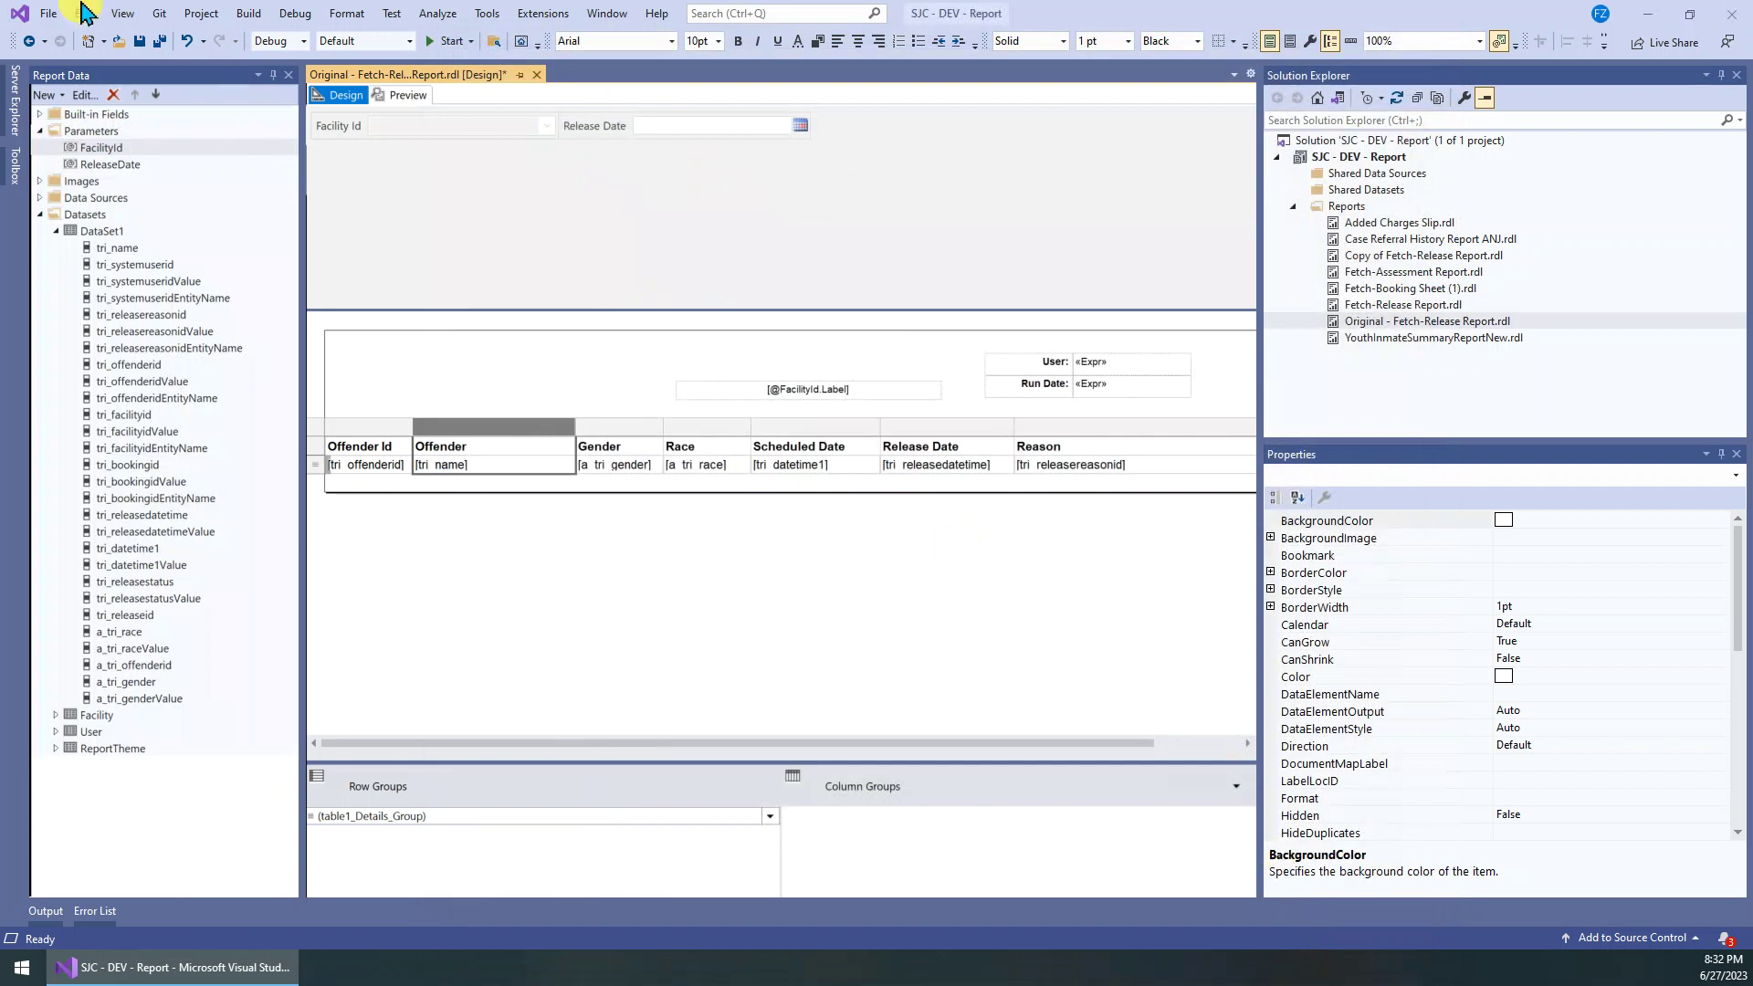
- Preview the report for Adams County with Release Date 8/30/2020
click(411, 96)
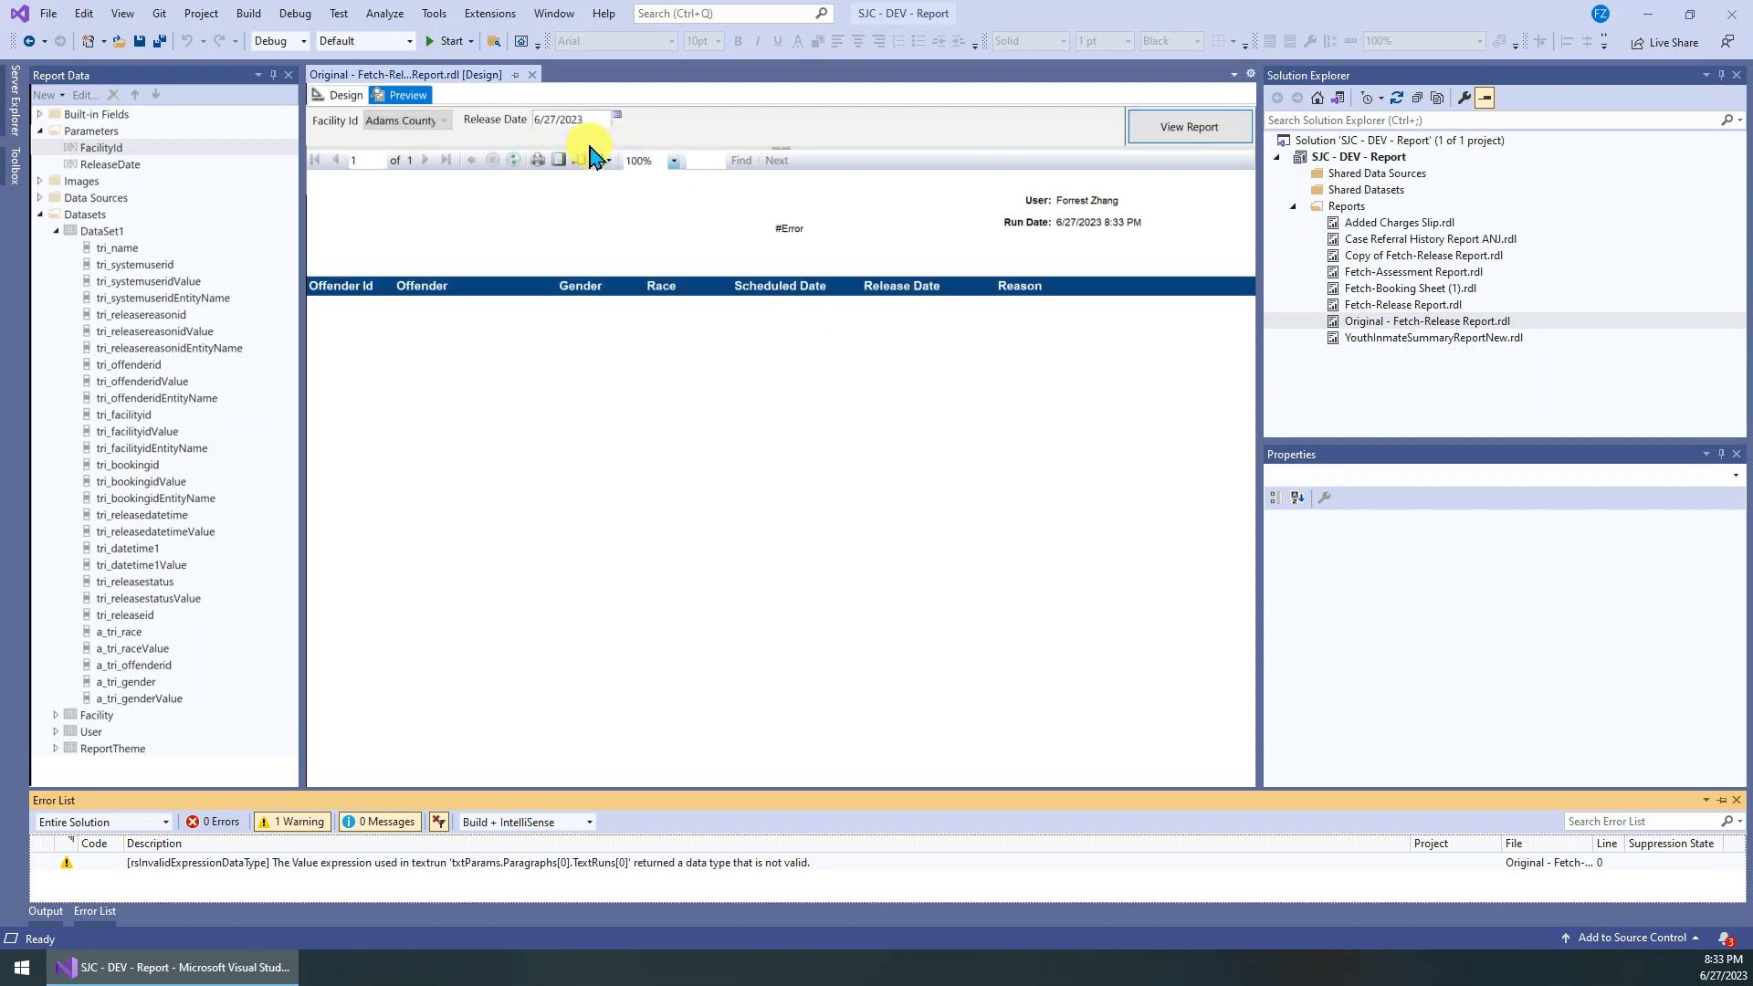
click(442, 120)
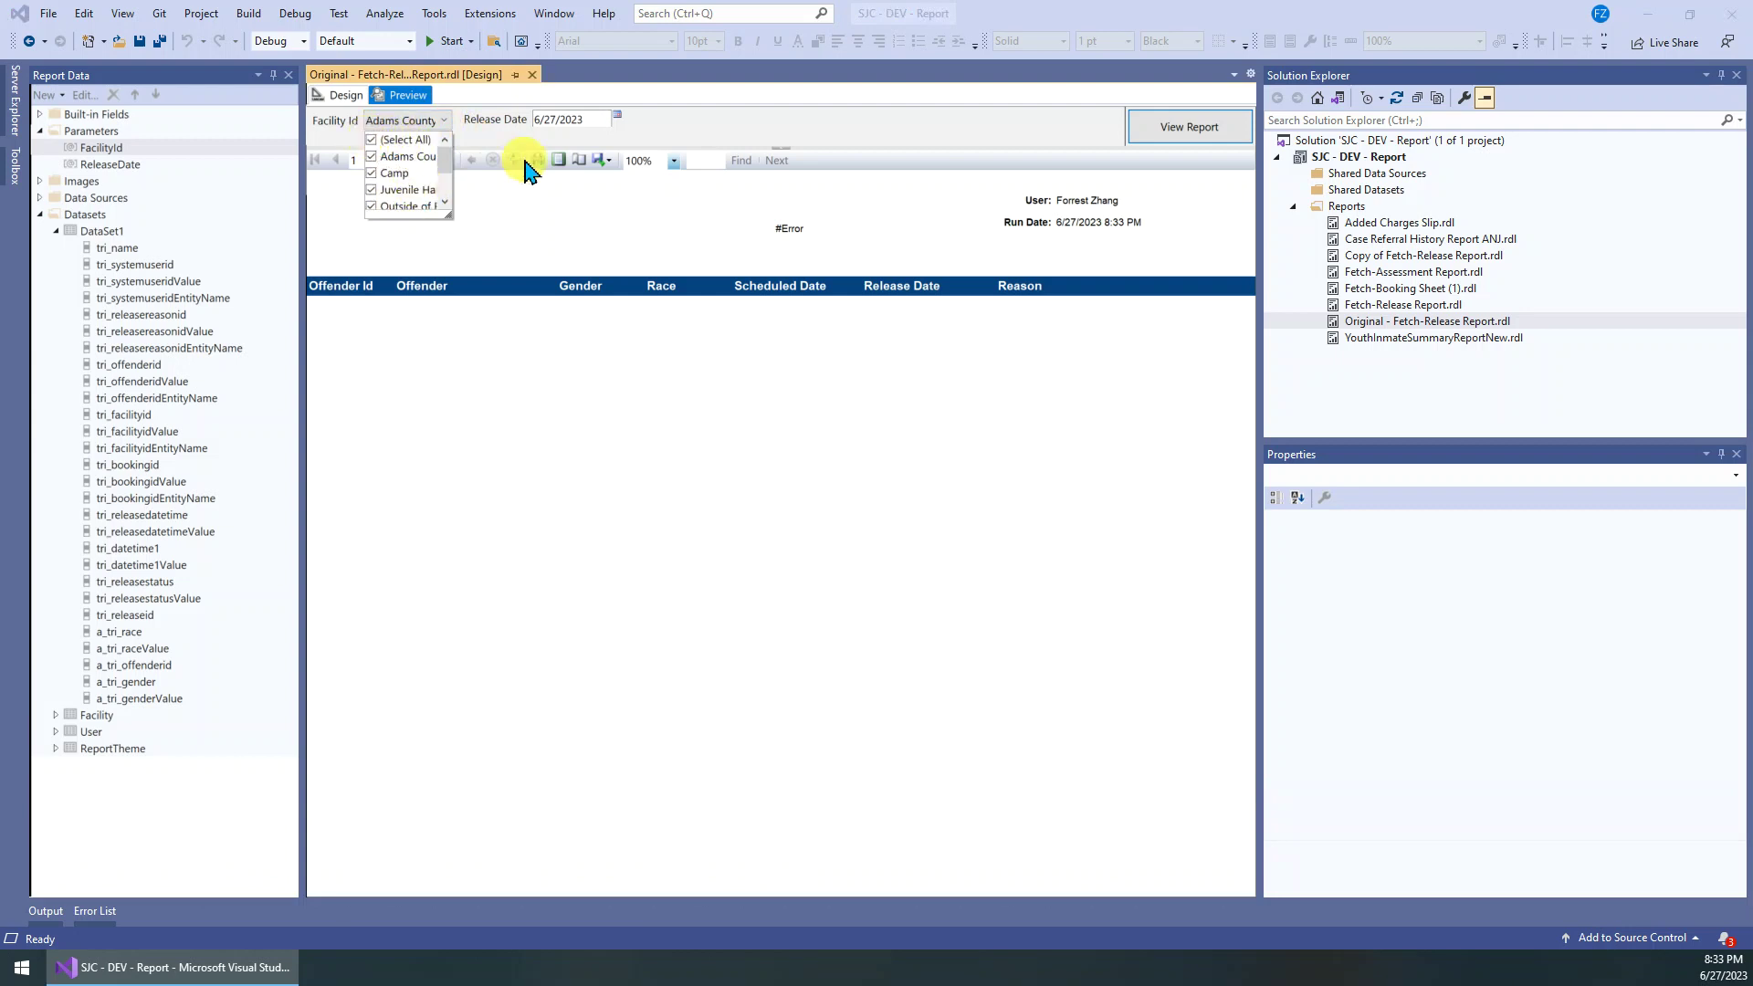
click(584, 241)
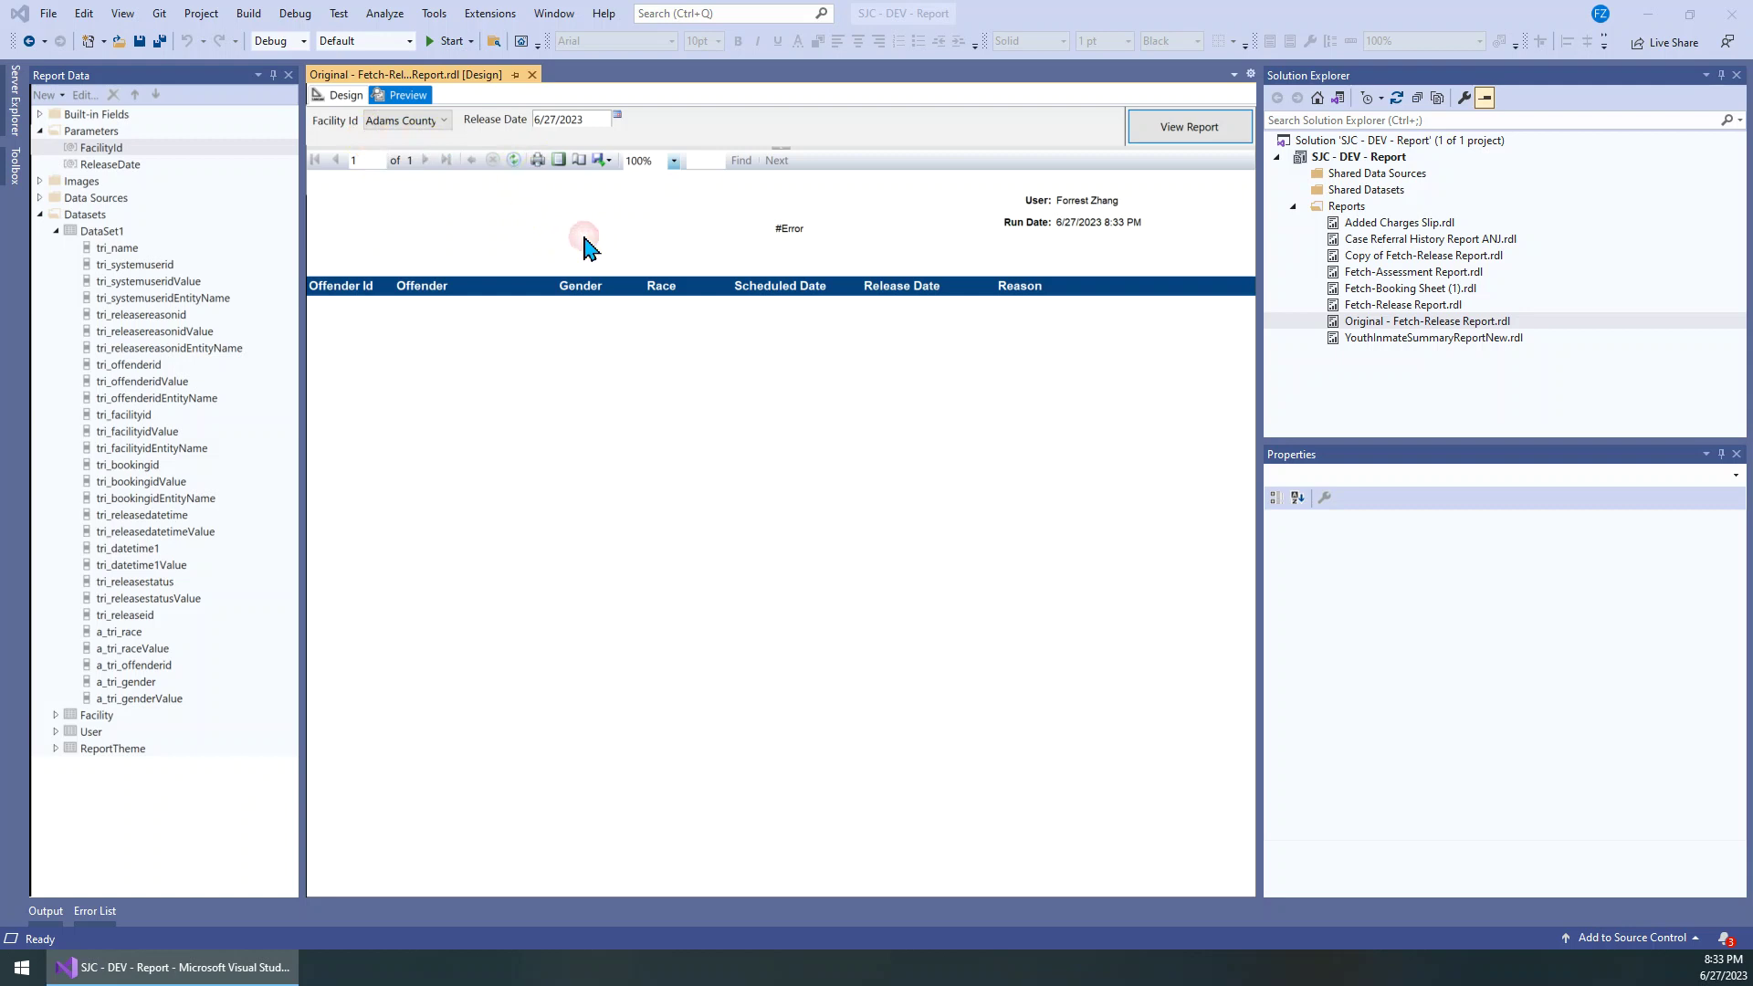
click(528, 125)
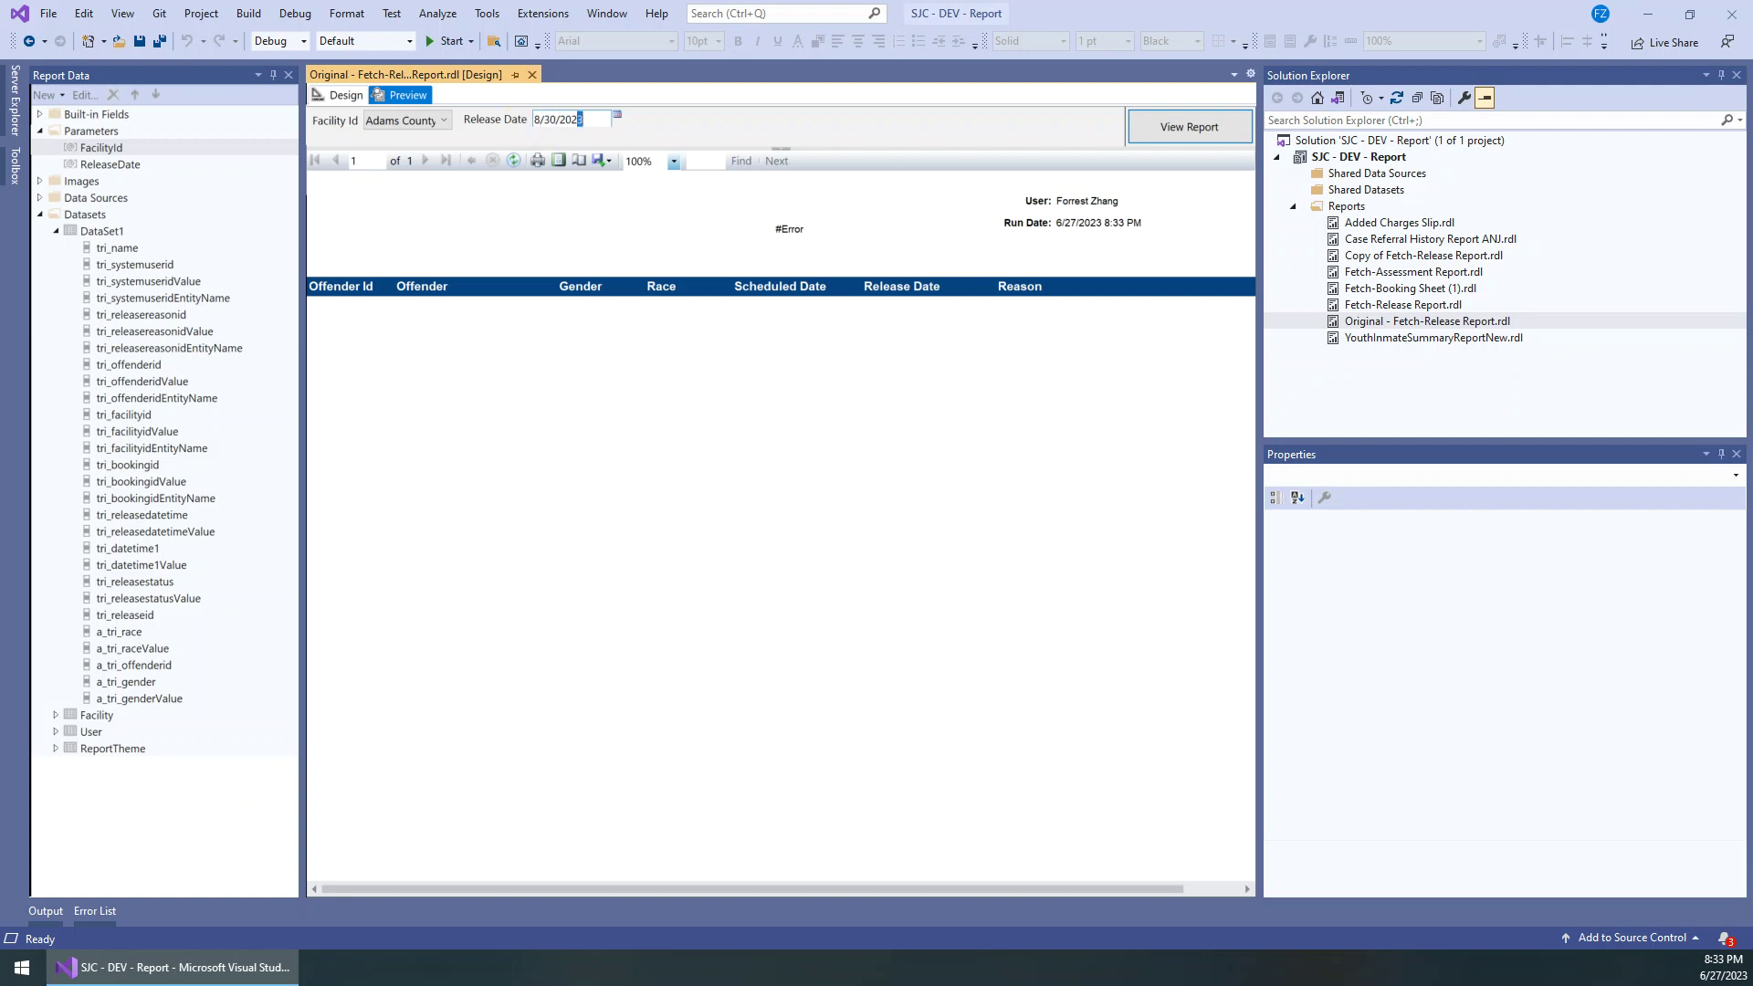
click(1187, 135)
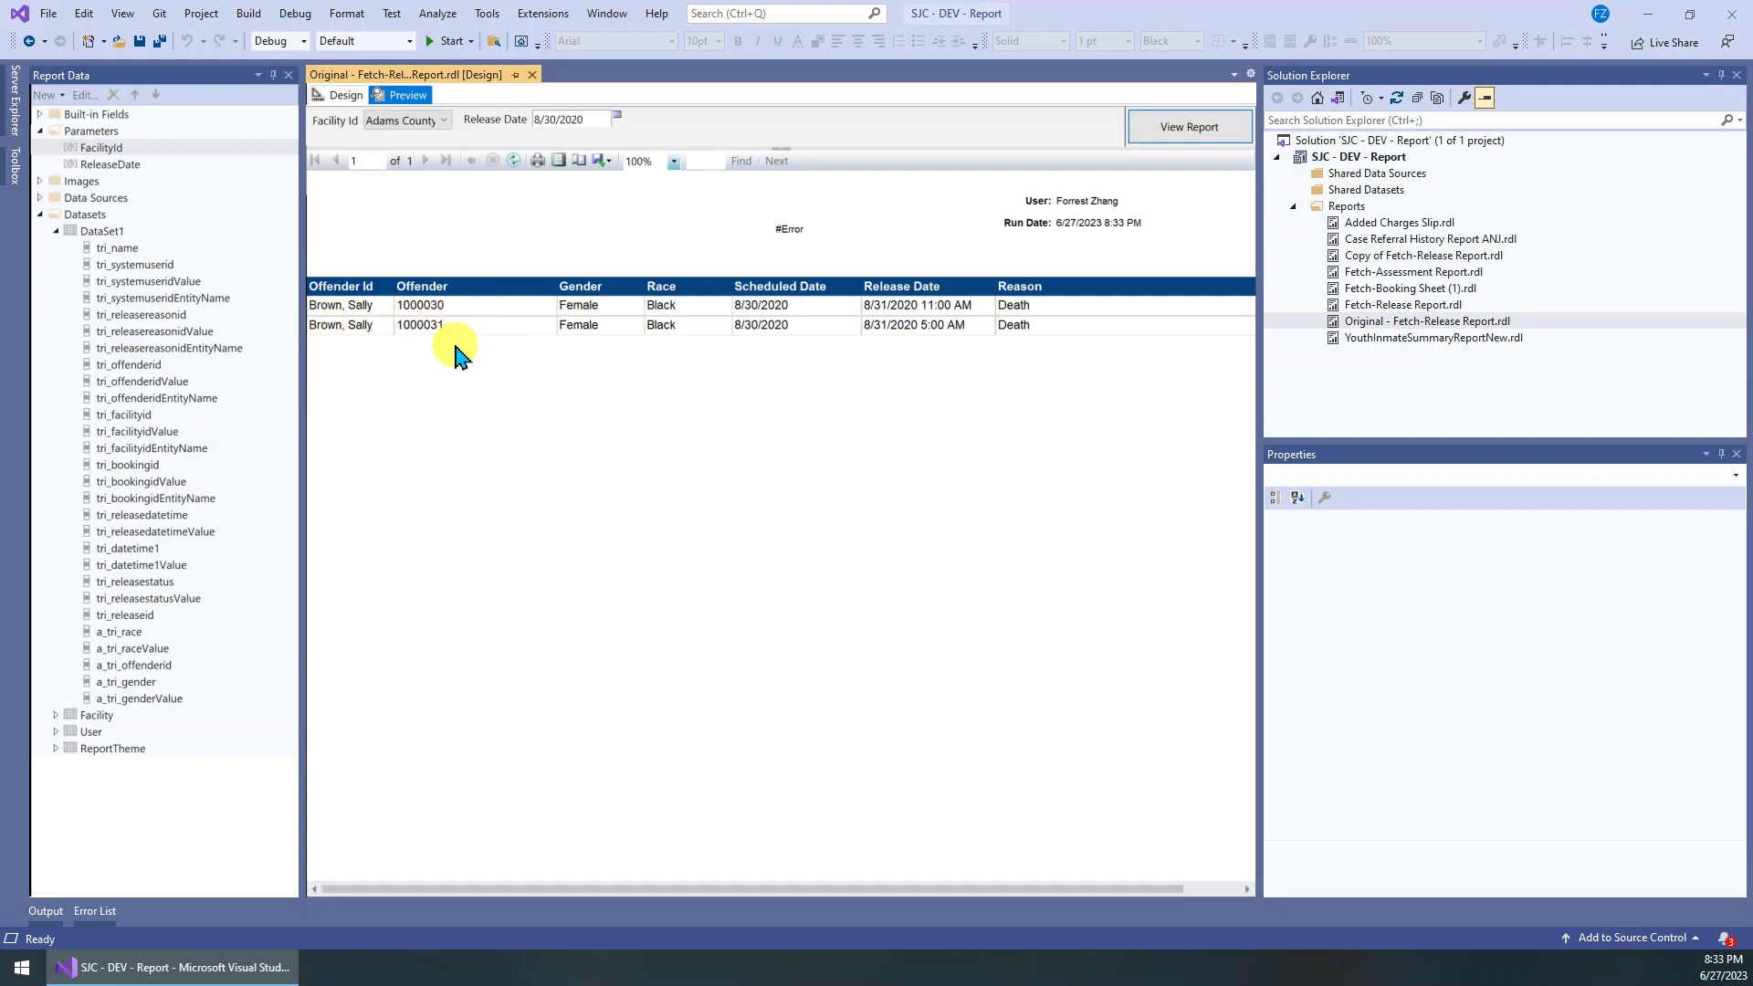
click(431, 133)
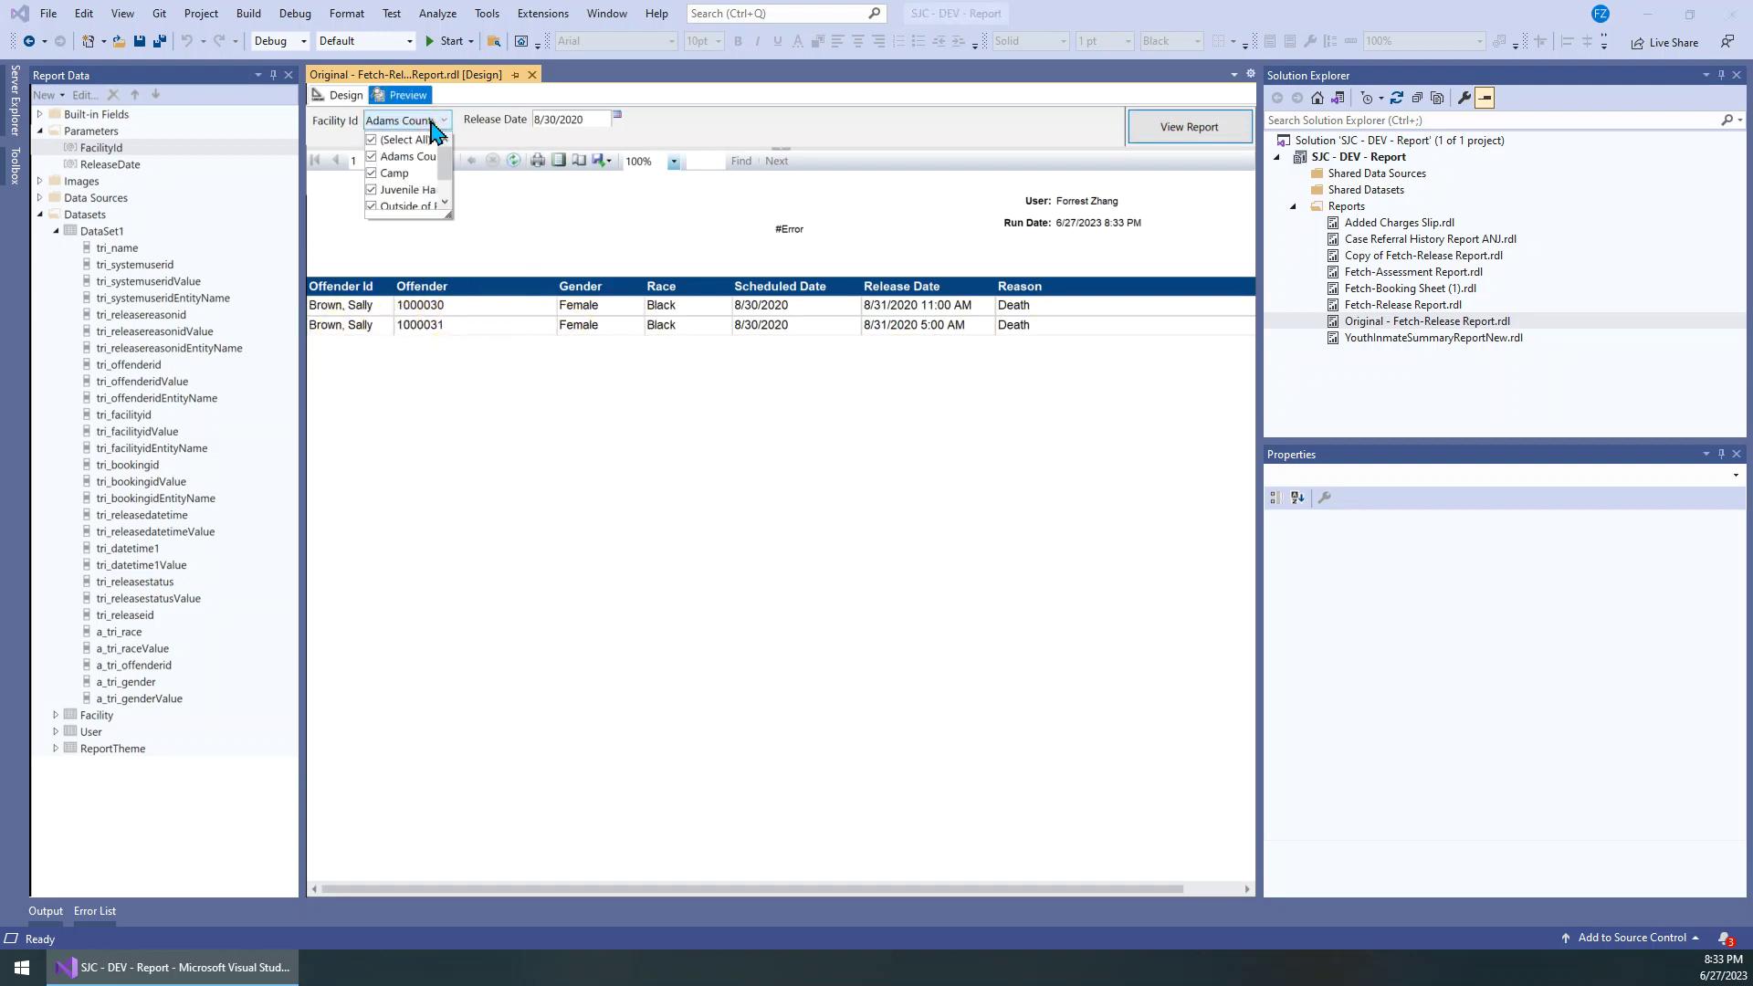
- Run the report with only Camp checked as the facility
click(371, 188)
click(370, 172)
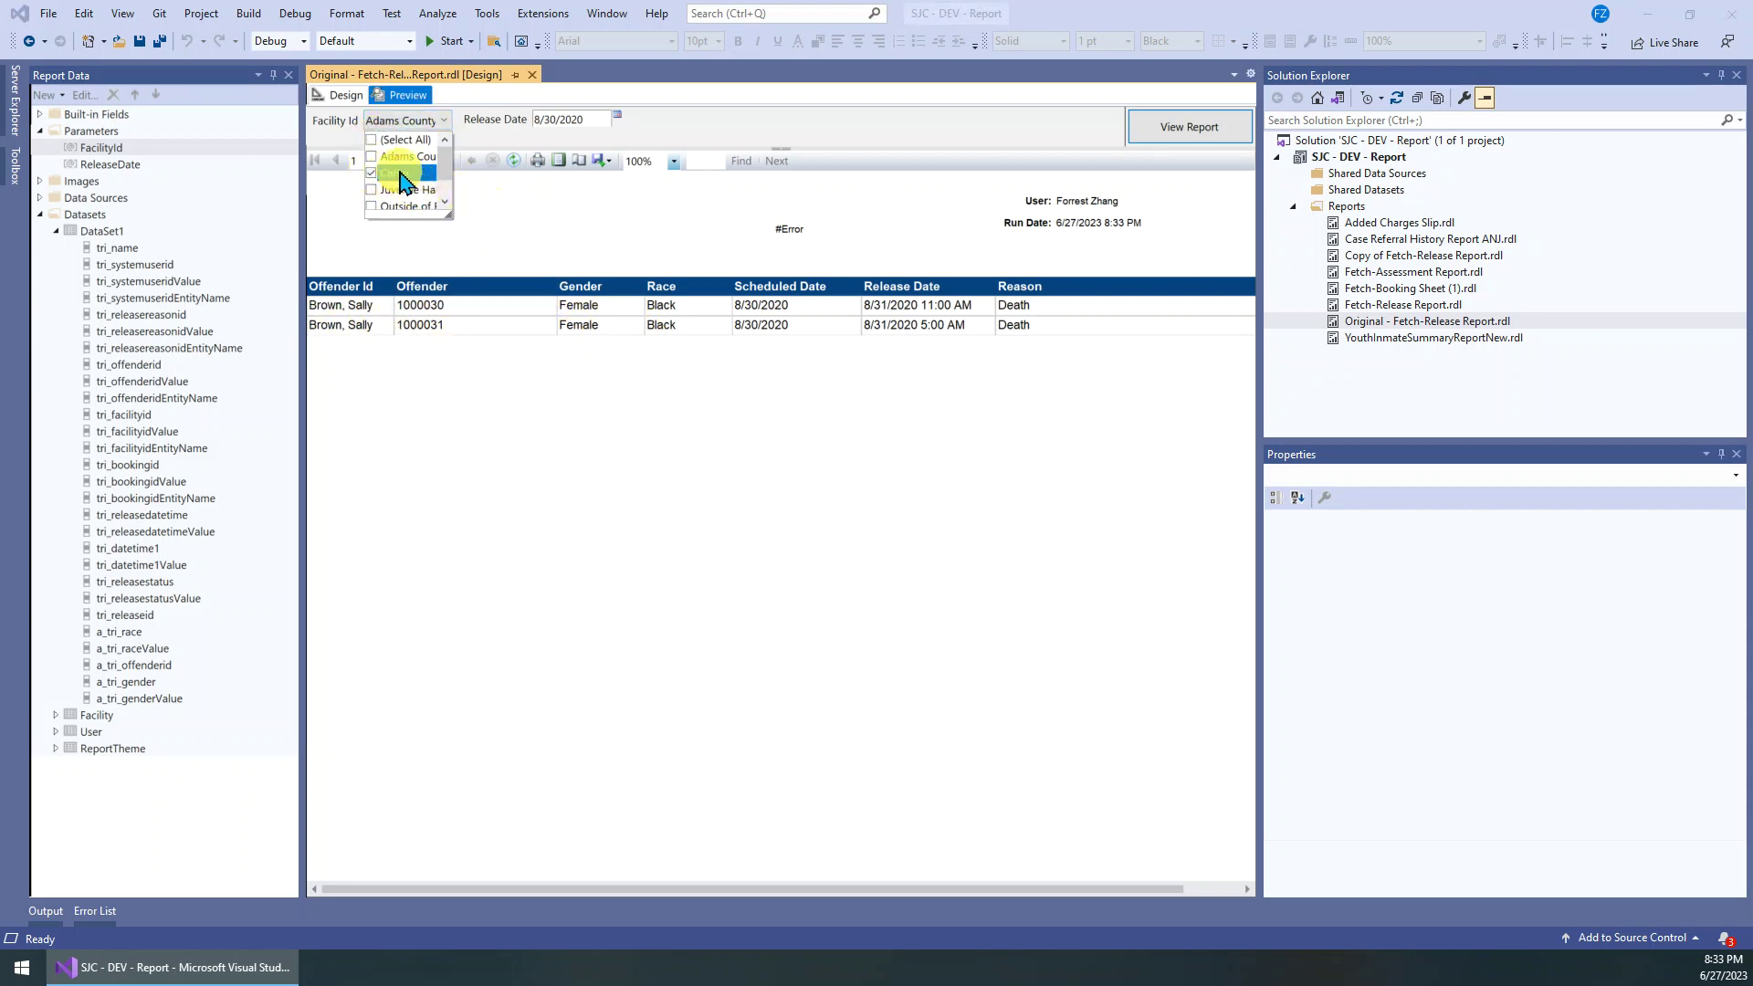
click(554, 216)
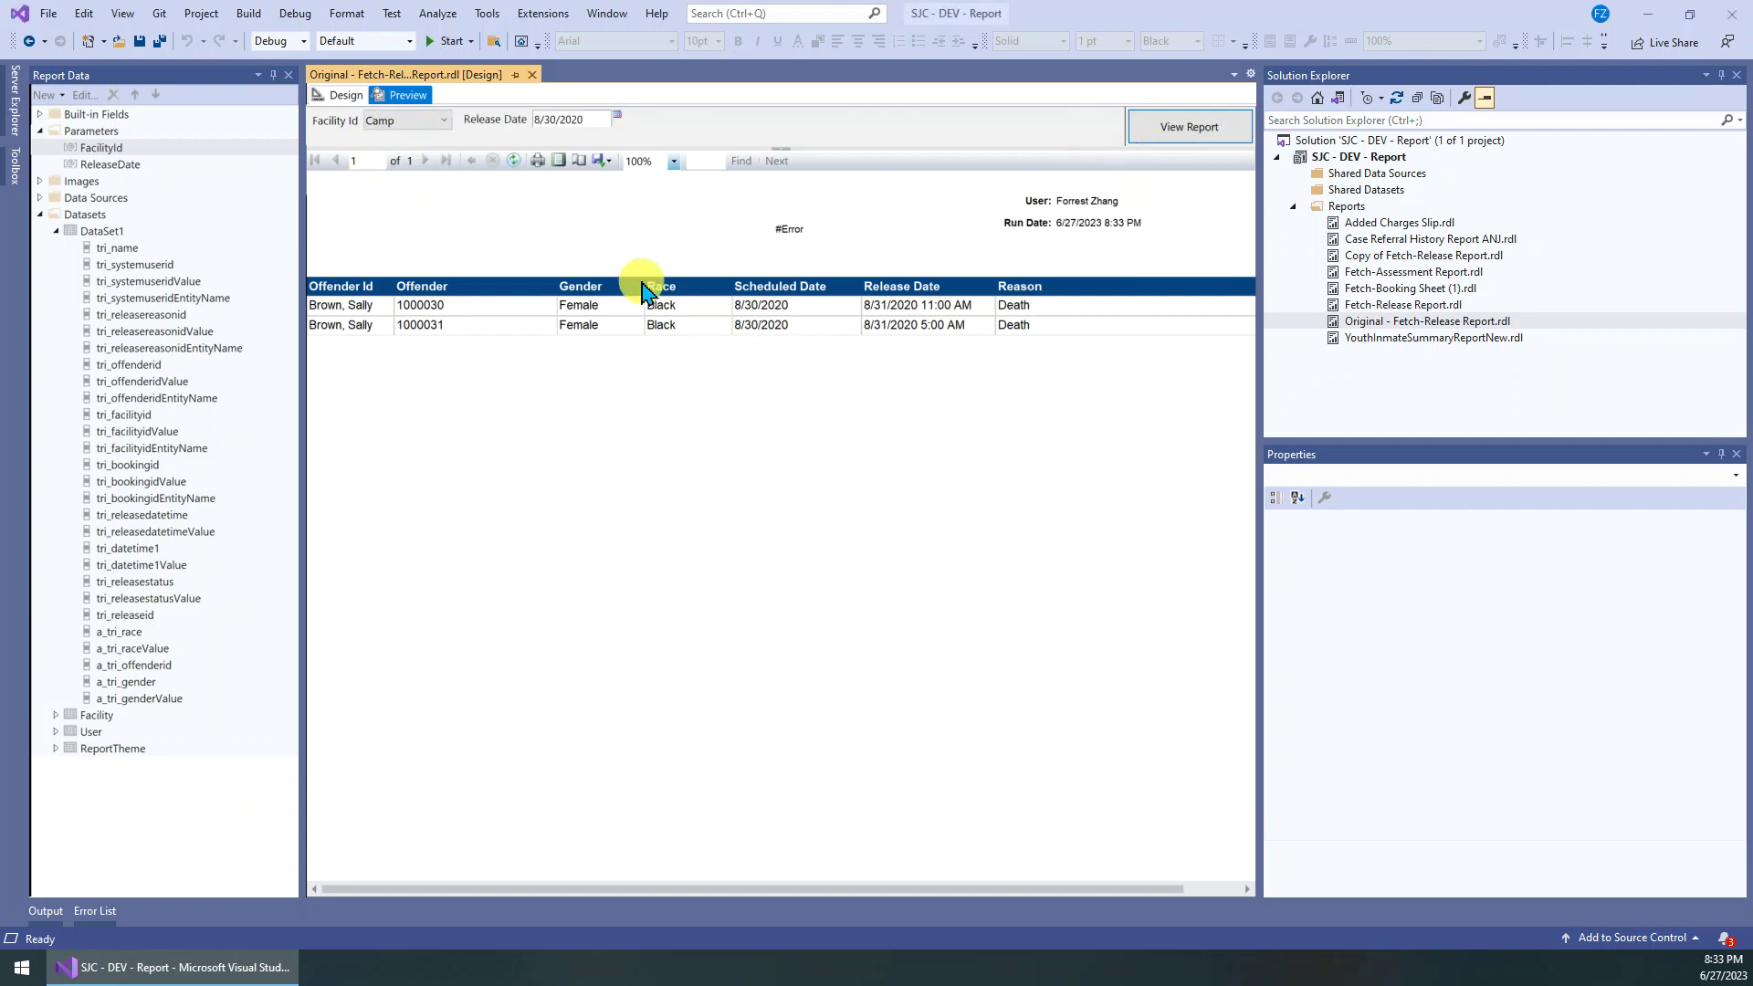
click(1198, 135)
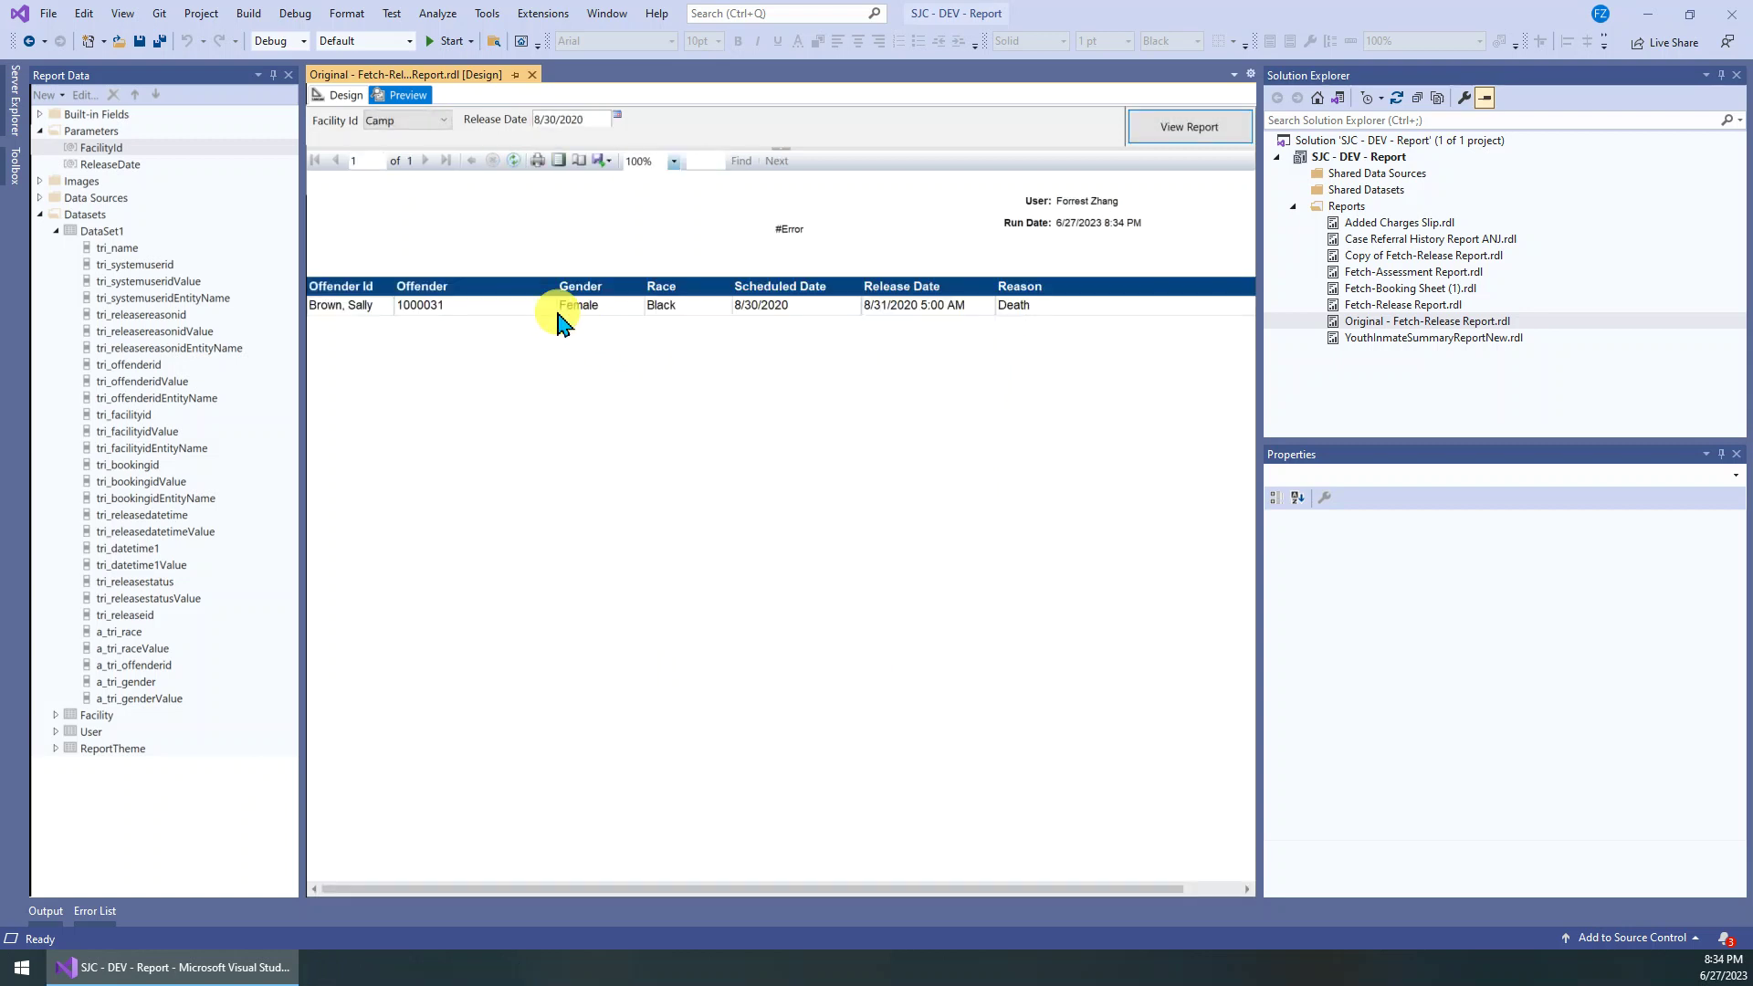
- Add Juvenile Hall to the facilities and rerun the report
click(444, 120)
click(1205, 139)
click(1183, 137)
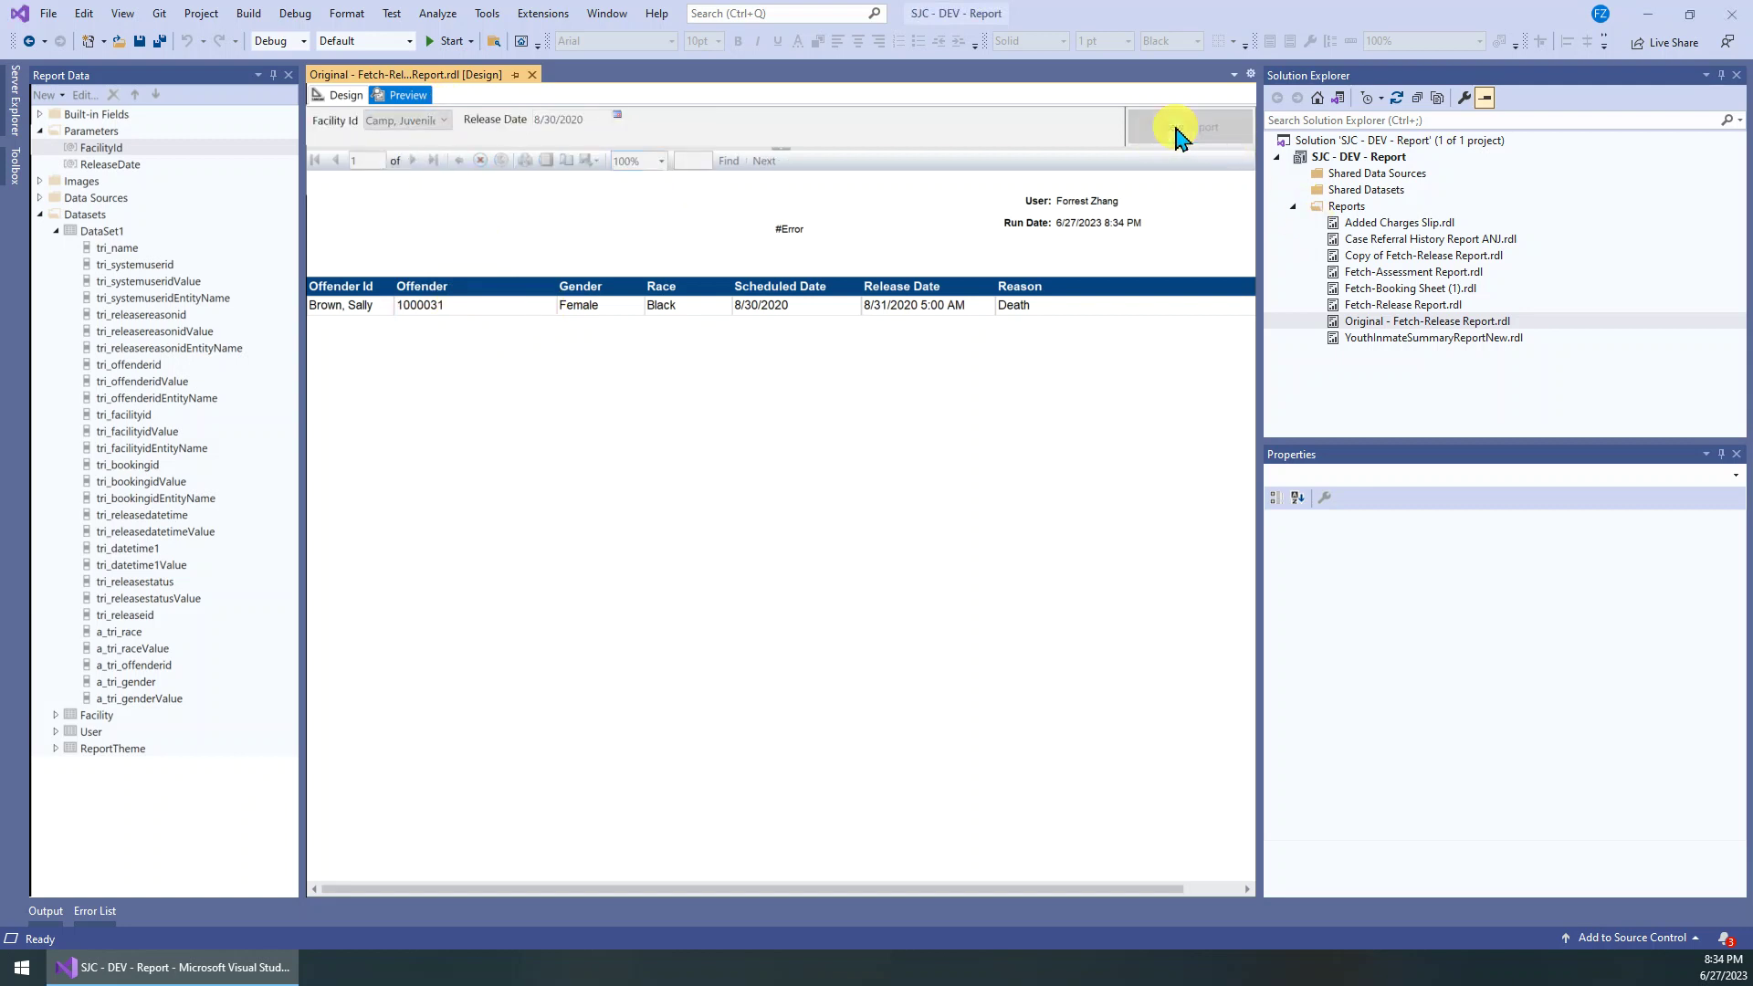